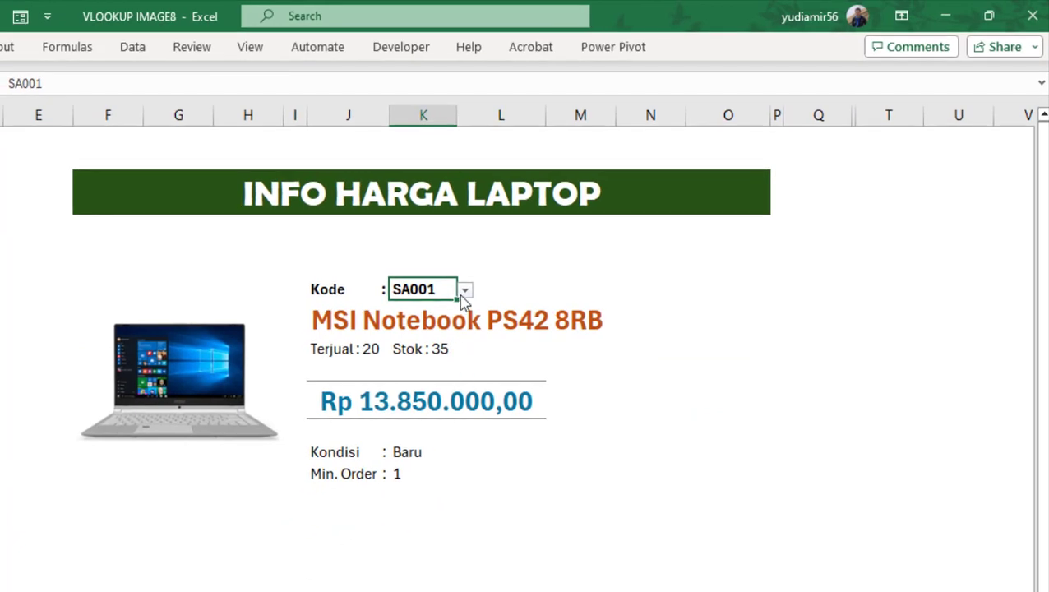
# Try the laptop codes OP001, SA001 and SA002 from the Kode dropdown to check the product details and picture
pyautogui.click(465, 290)
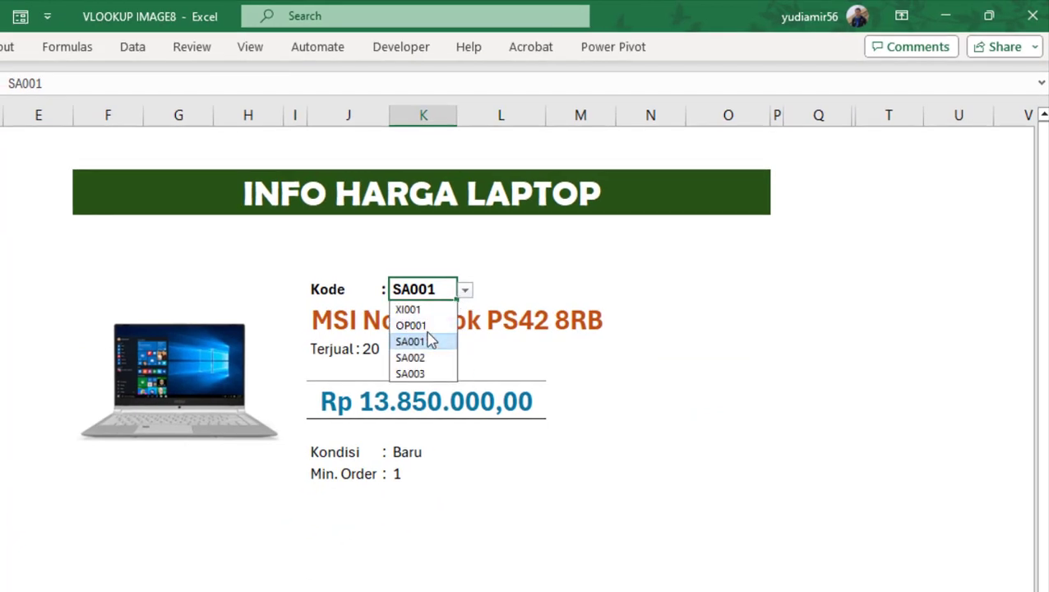
pyautogui.click(728, 432)
pyautogui.click(813, 465)
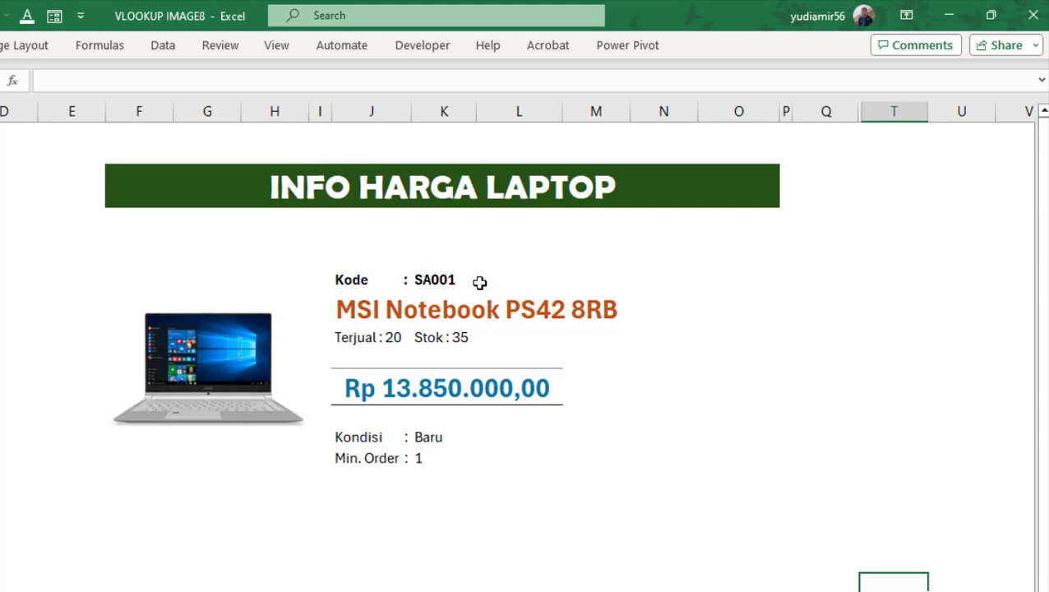
pyautogui.click(438, 279)
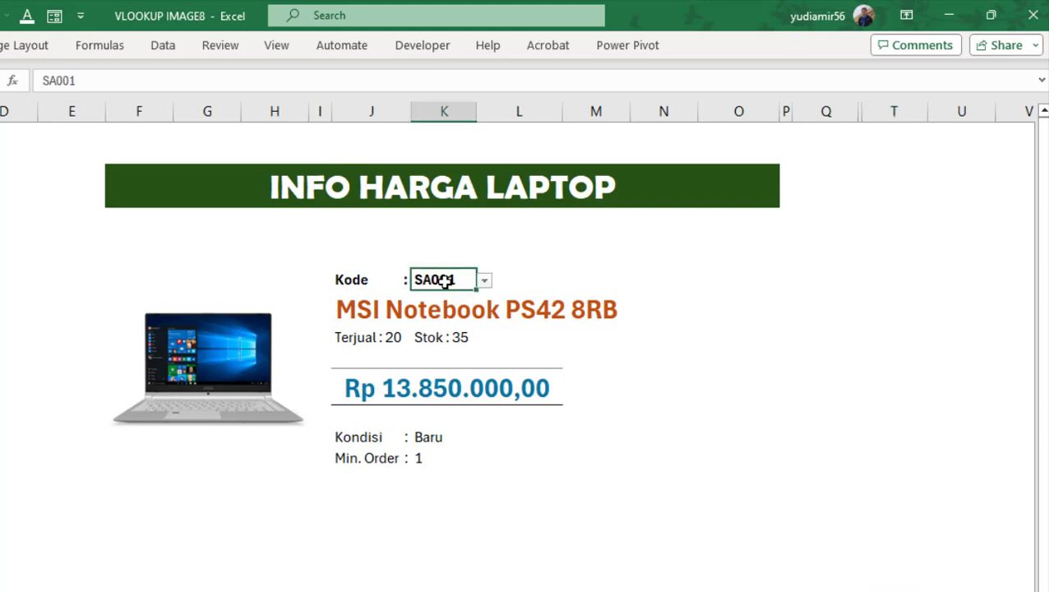
pyautogui.click(485, 282)
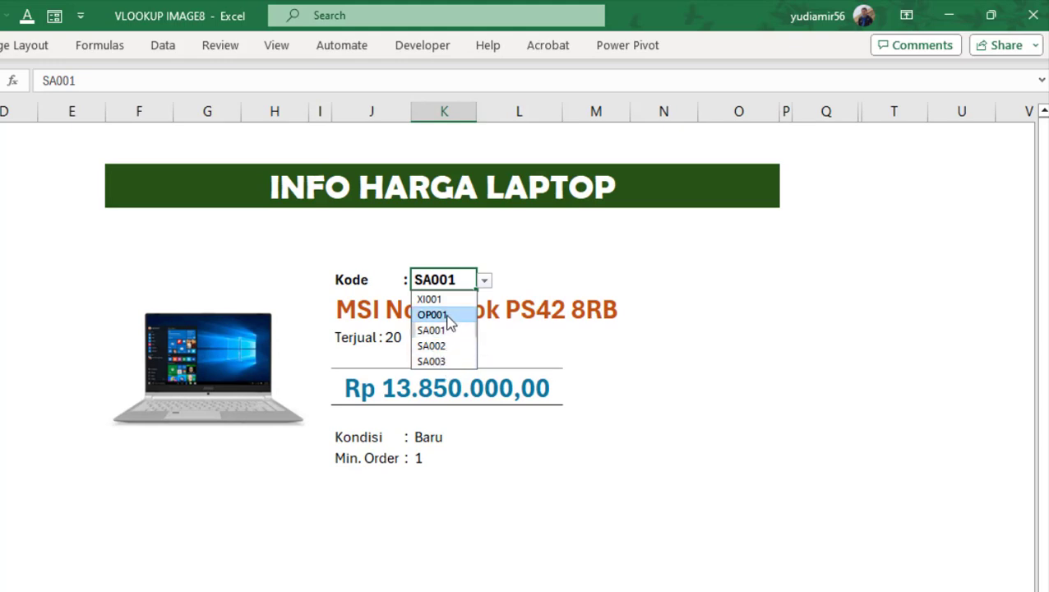
pyautogui.click(450, 314)
pyautogui.click(482, 281)
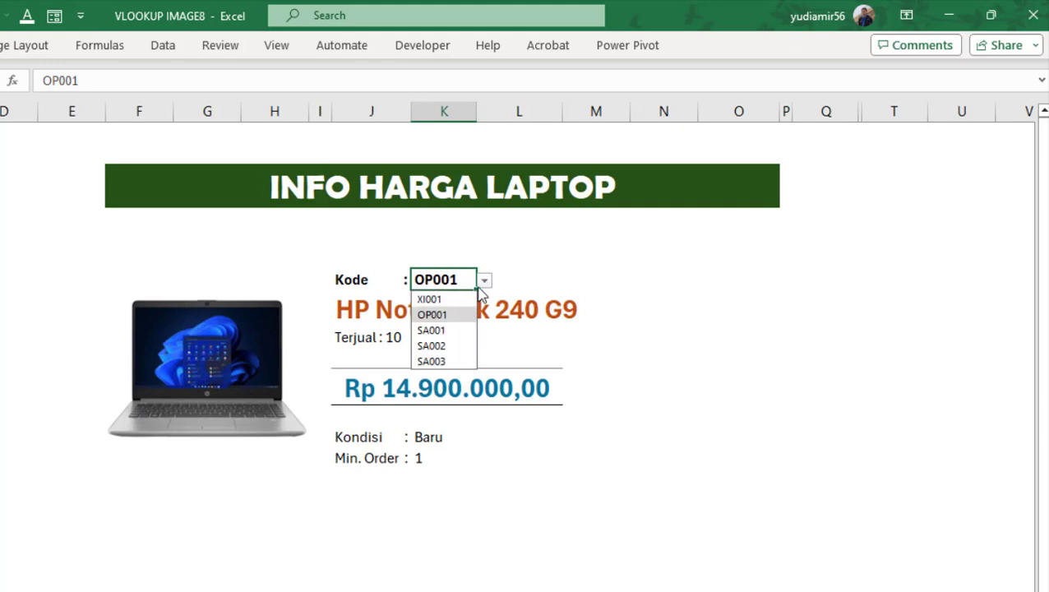
pyautogui.click(465, 329)
pyautogui.click(484, 281)
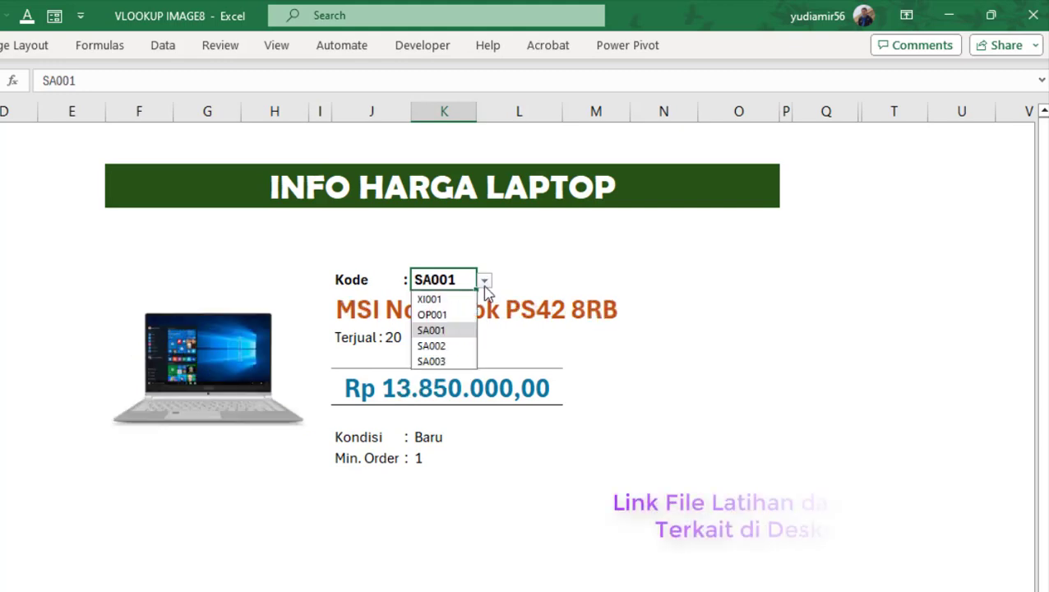
pyautogui.click(439, 346)
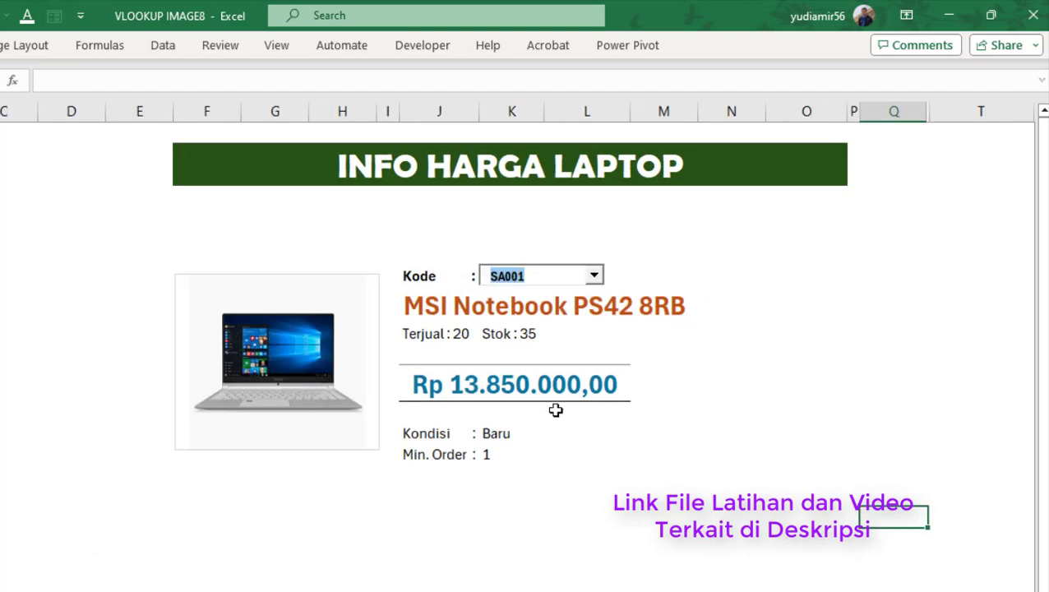
pyautogui.click(594, 276)
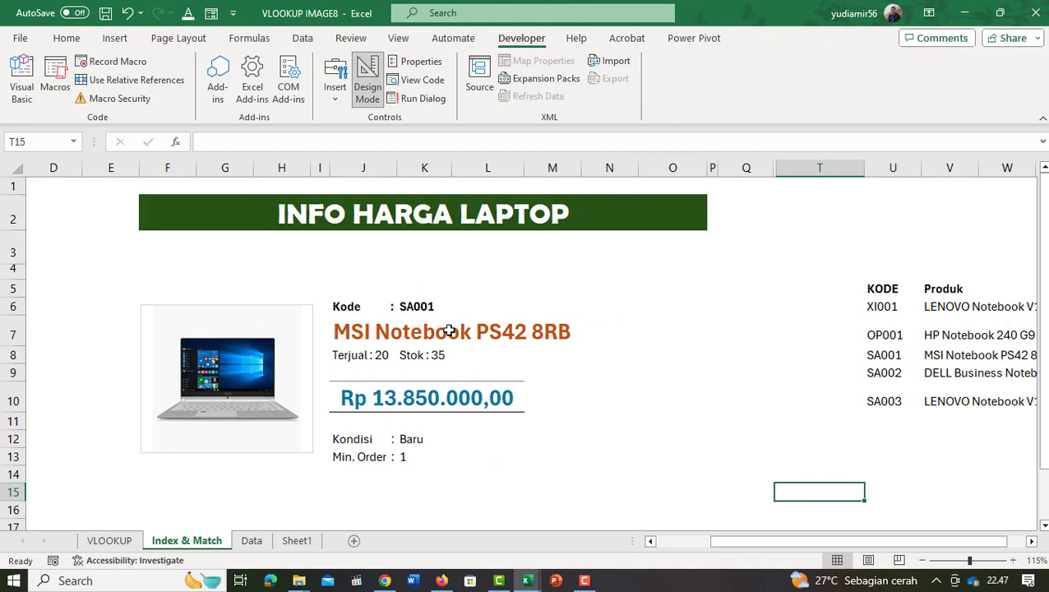
# Examine the code cell K6 and the lookup formulas behind the product name, sales, price and condition cells
pyautogui.click(410, 310)
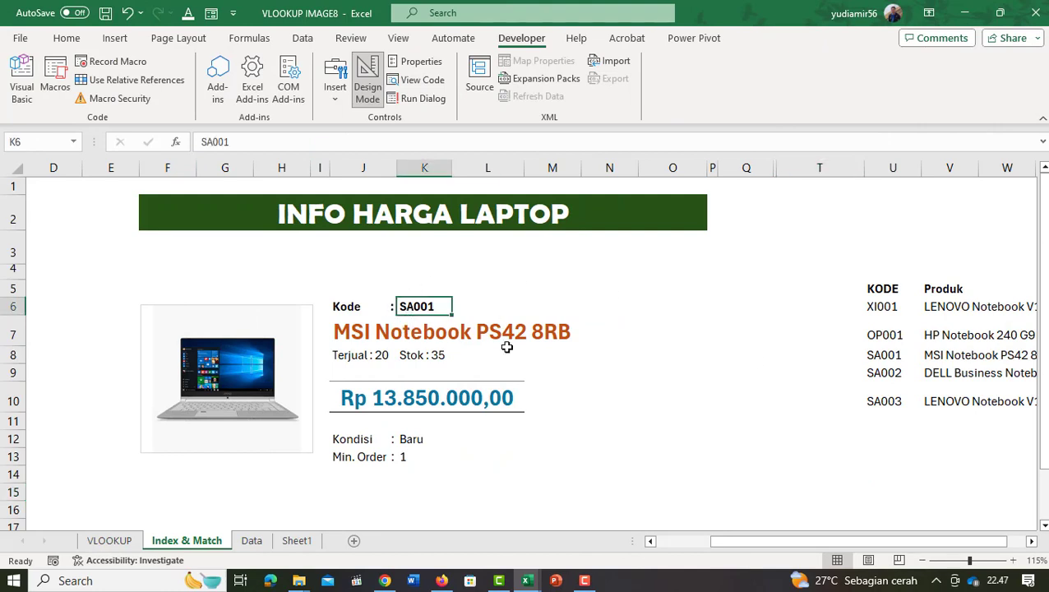
pyautogui.click(362, 330)
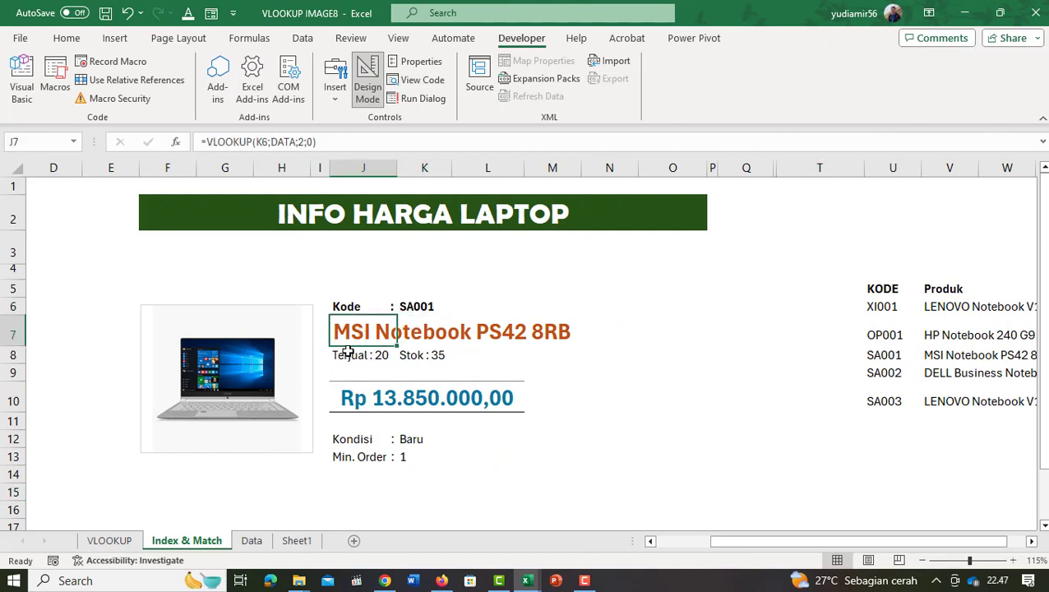
pyautogui.click(348, 353)
pyautogui.click(346, 400)
pyautogui.click(395, 441)
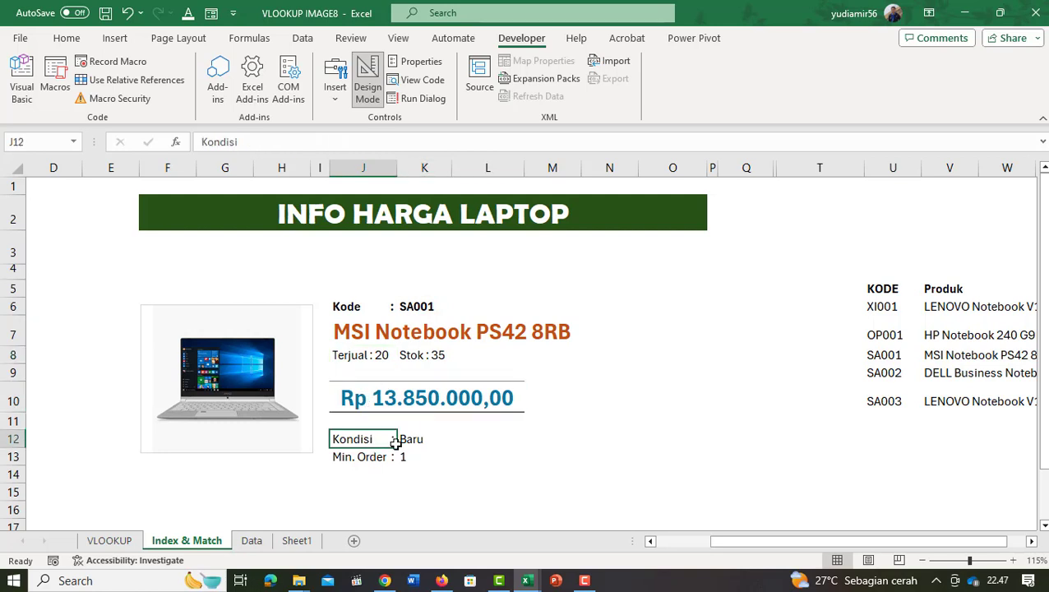
pyautogui.click(415, 441)
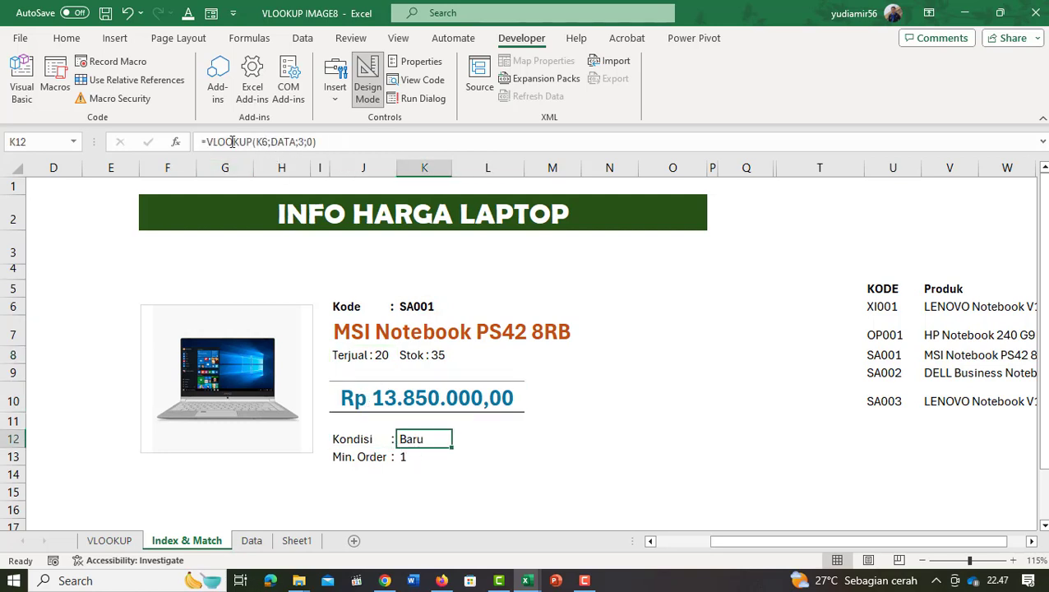
pyautogui.click(496, 469)
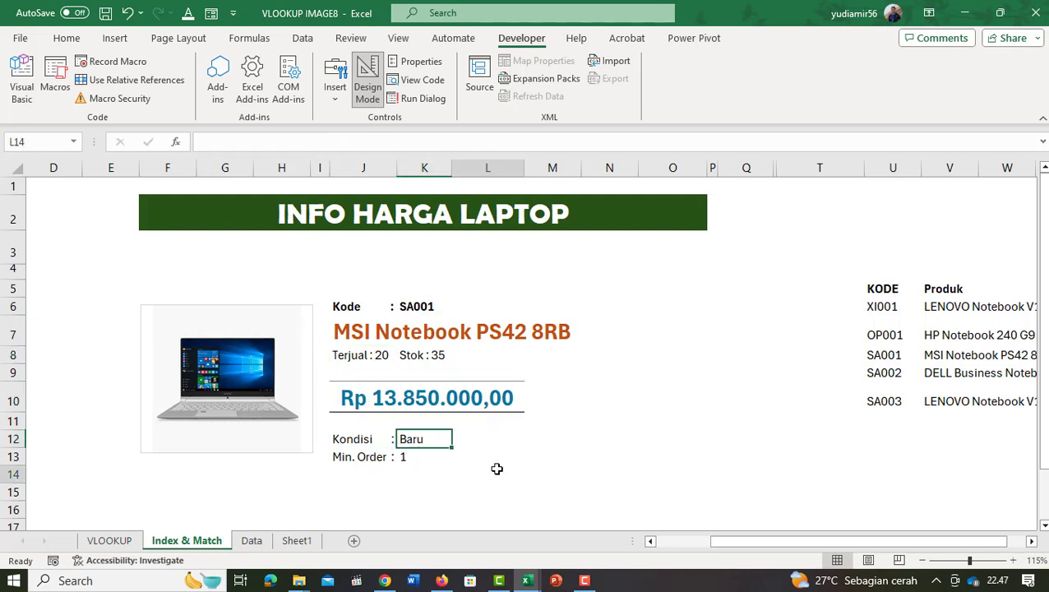
pyautogui.moveTo(496, 468); pyautogui.dragTo(368, 361)
pyautogui.click(368, 369)
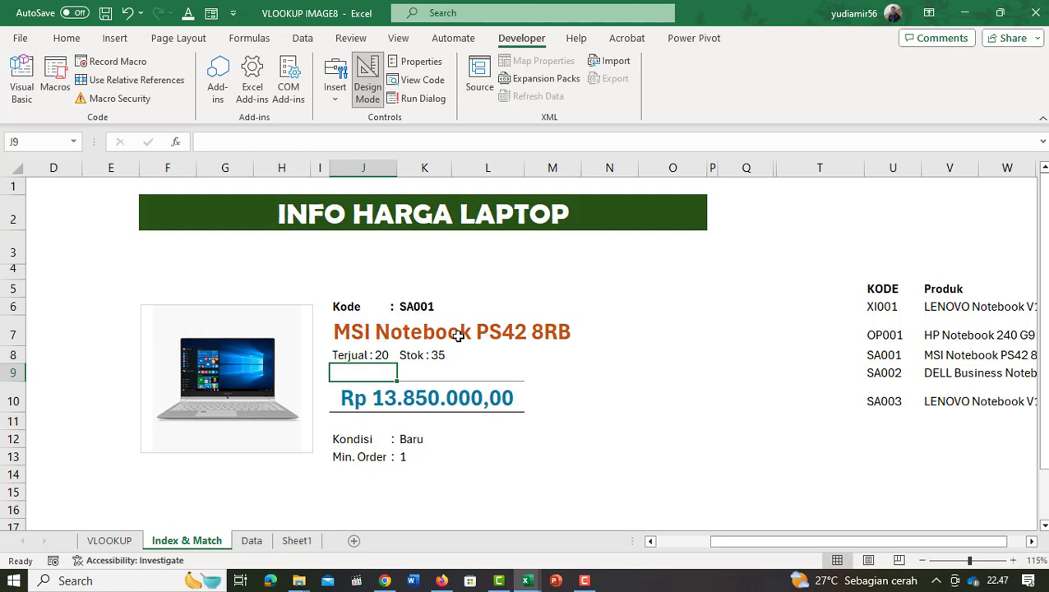
pyautogui.click(415, 307)
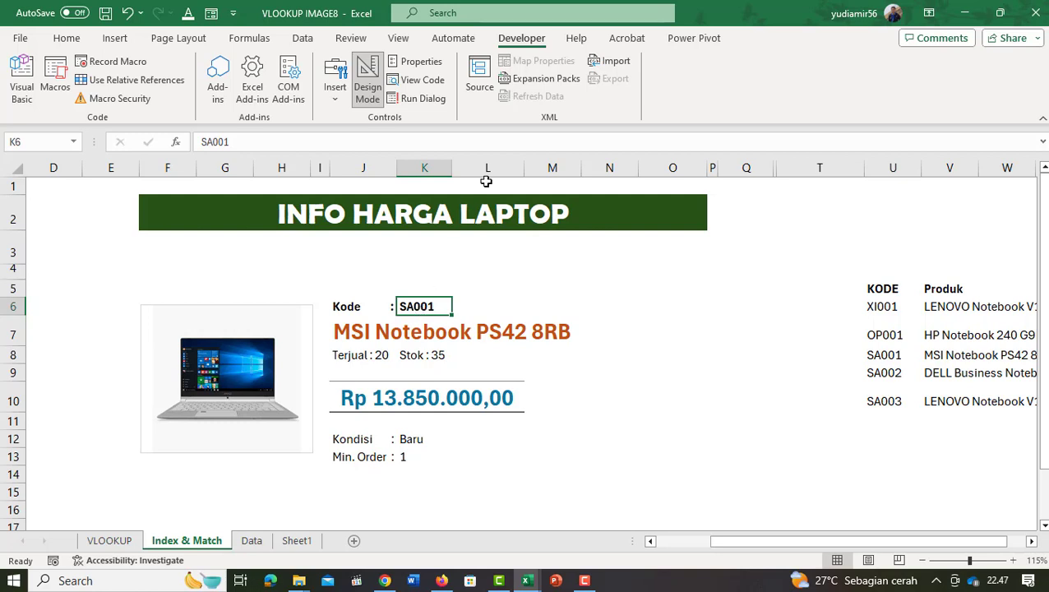
# Check the available form controls and confirm the ribbon customization with Developer enabled
pyautogui.click(335, 107)
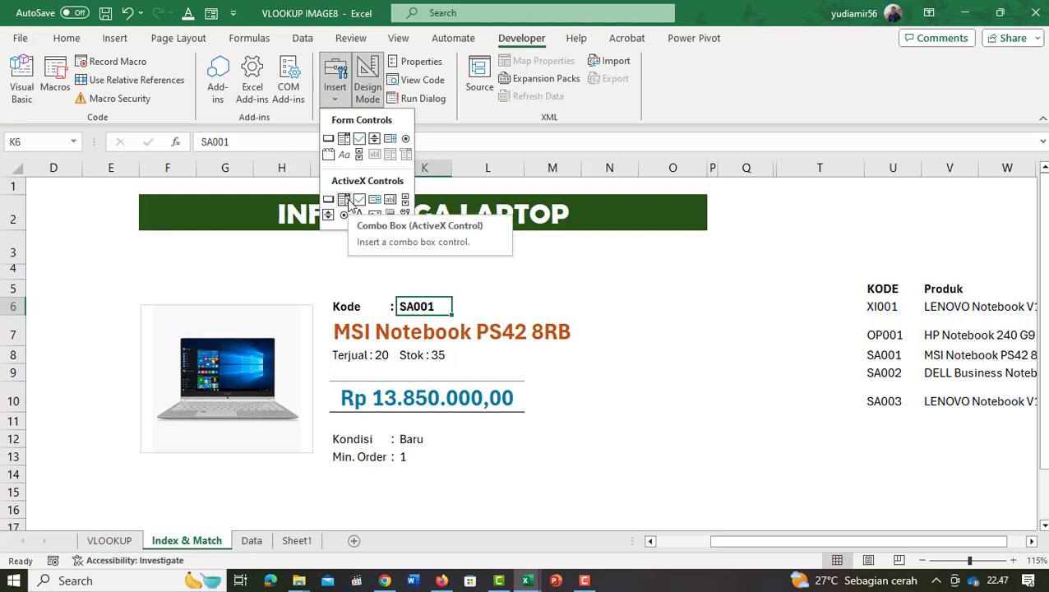
pyautogui.click(520, 45)
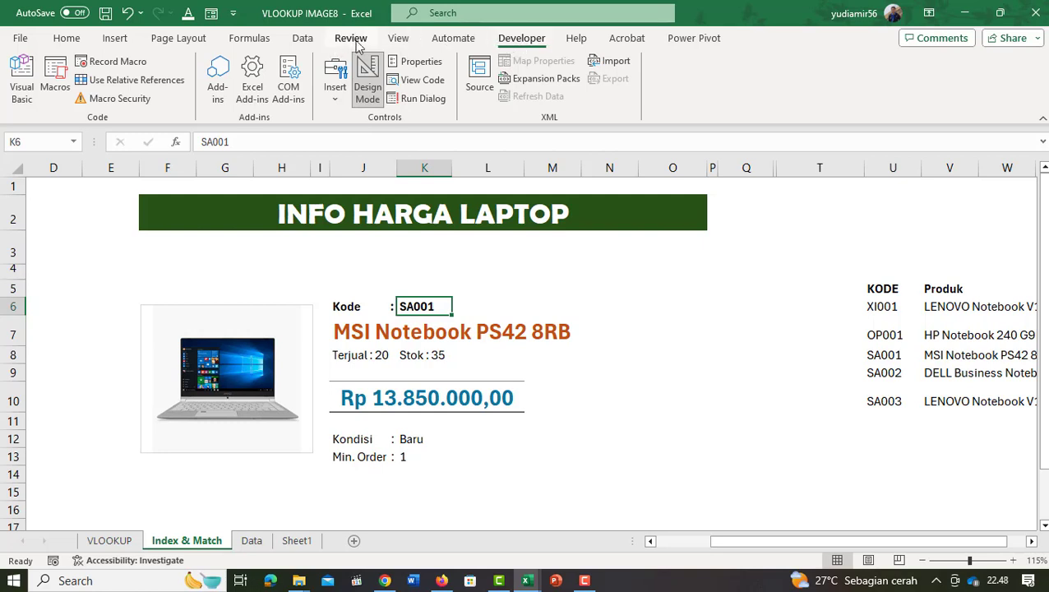
pyautogui.rightClick(173, 103)
pyautogui.click(247, 137)
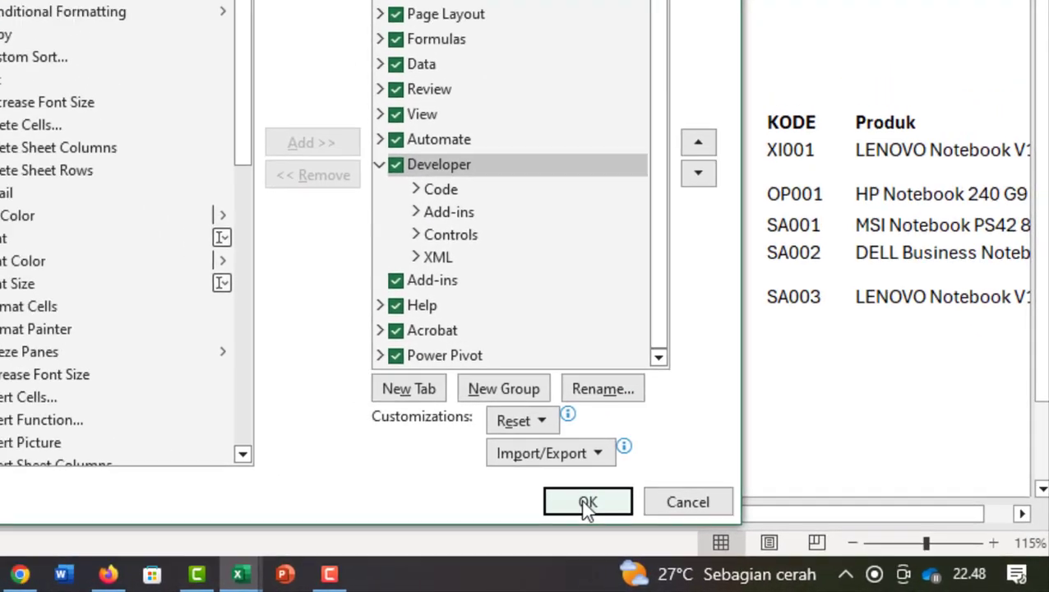
pyautogui.click(541, 492)
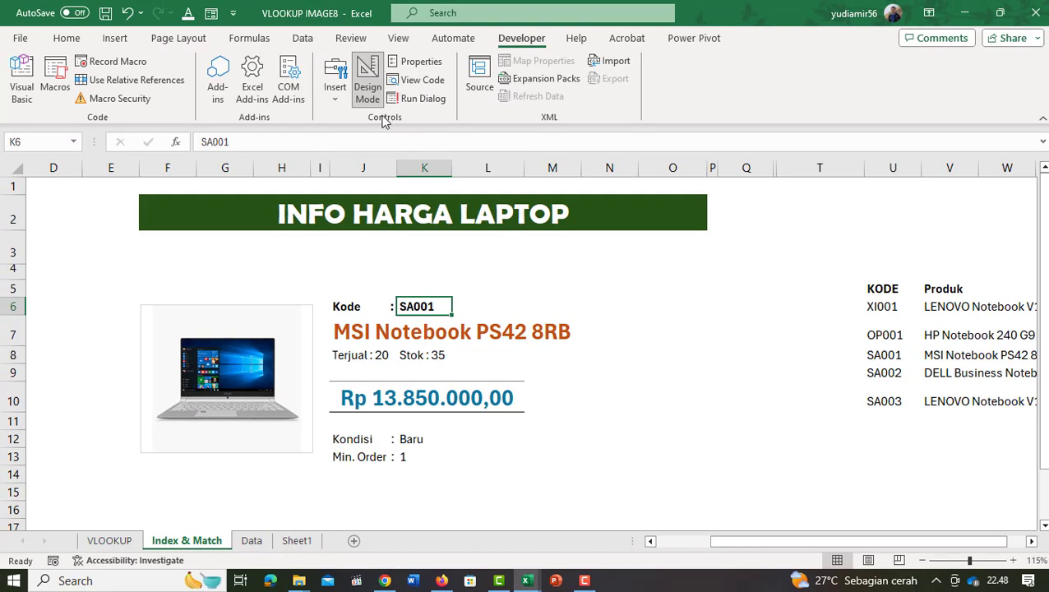
# Insert an ActiveX combo box above the Kode value in K6
pyautogui.click(332, 88)
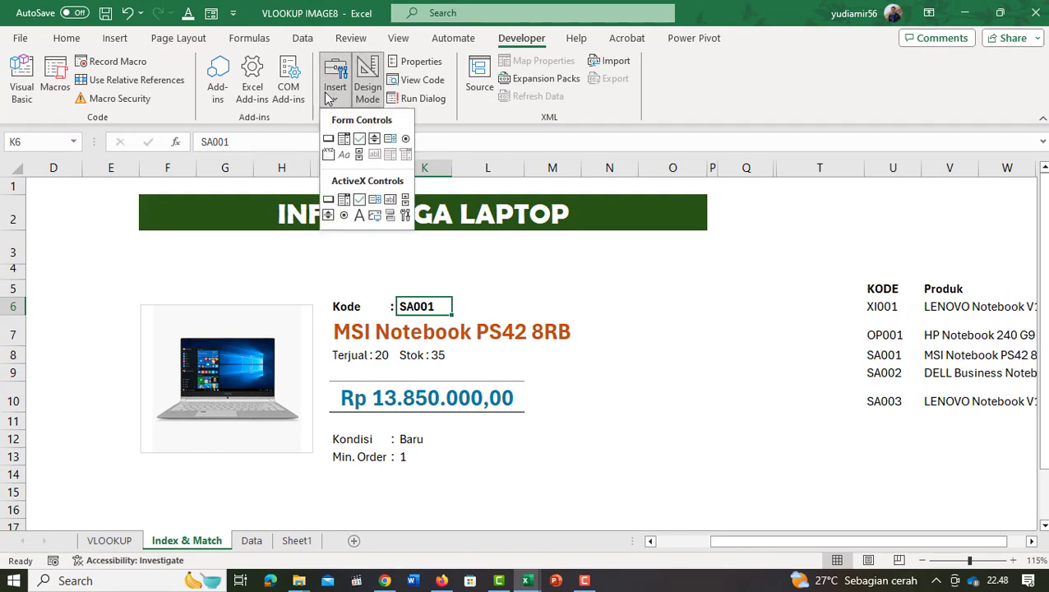
pyautogui.click(344, 214)
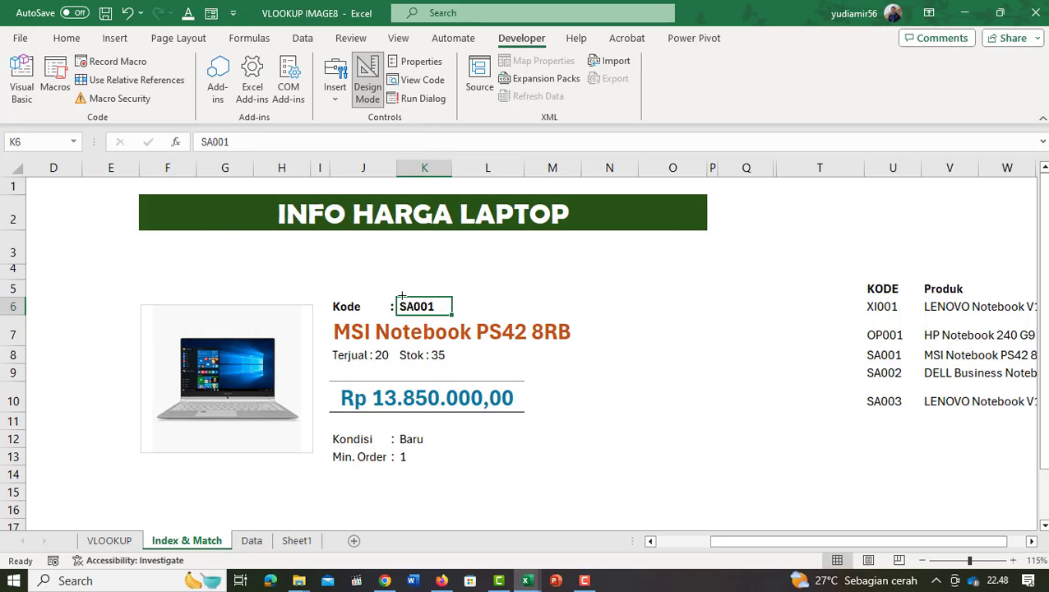
pyautogui.moveTo(400, 295)
pyautogui.mouseDown()
pyautogui.moveTo(483, 321)
pyautogui.moveTo(473, 284)
pyautogui.moveTo(485, 271)
pyautogui.mouseUp()
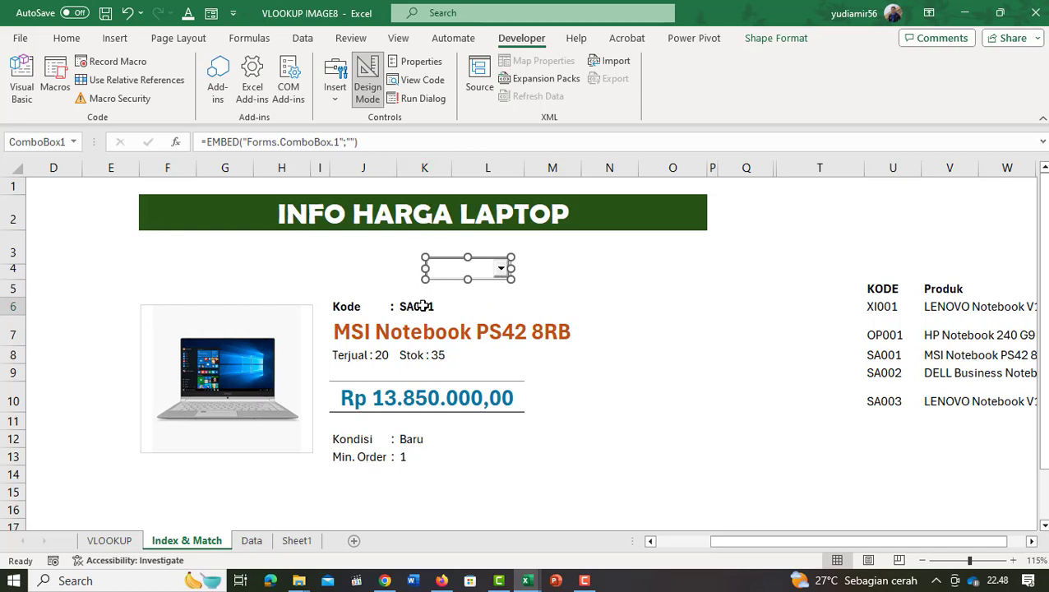
# Shift the combo box slightly above the Kode value and set its LinkedCell property to K6
pyautogui.click(421, 64)
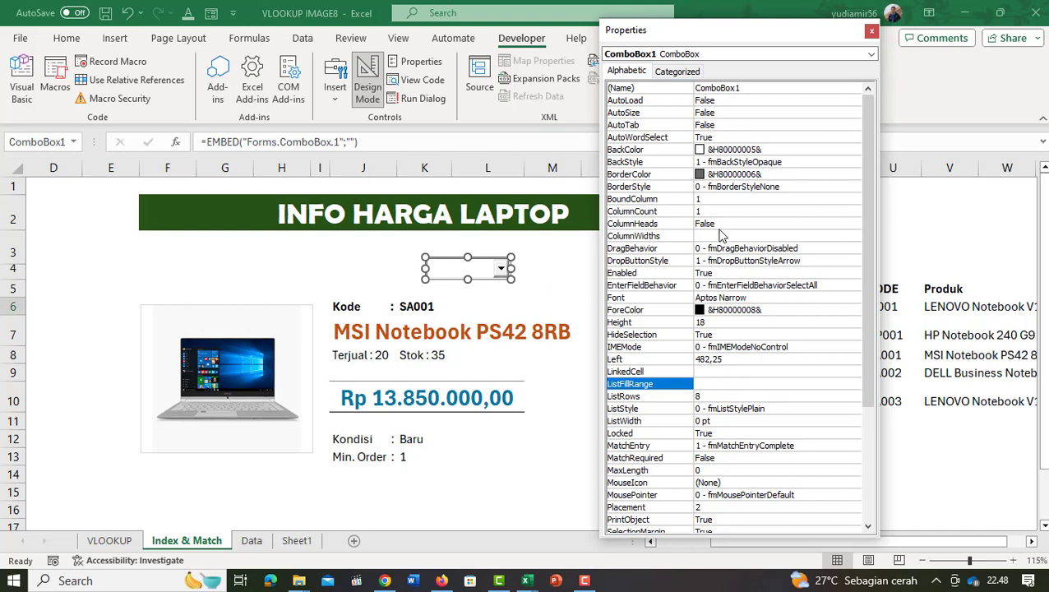
pyautogui.moveTo(493, 272); pyautogui.dragTo(474, 278)
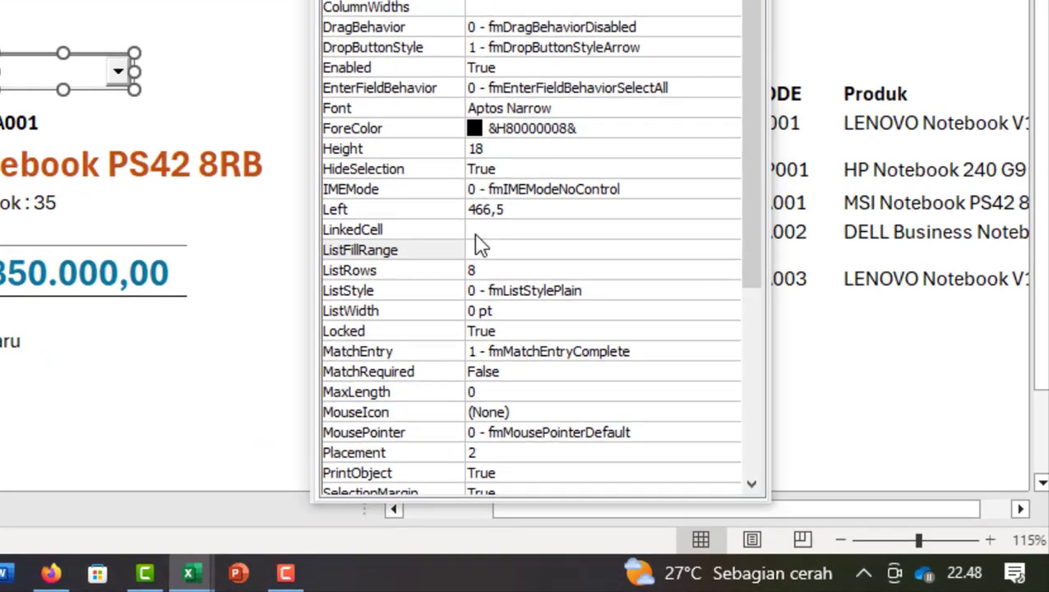
pyautogui.click(476, 233)
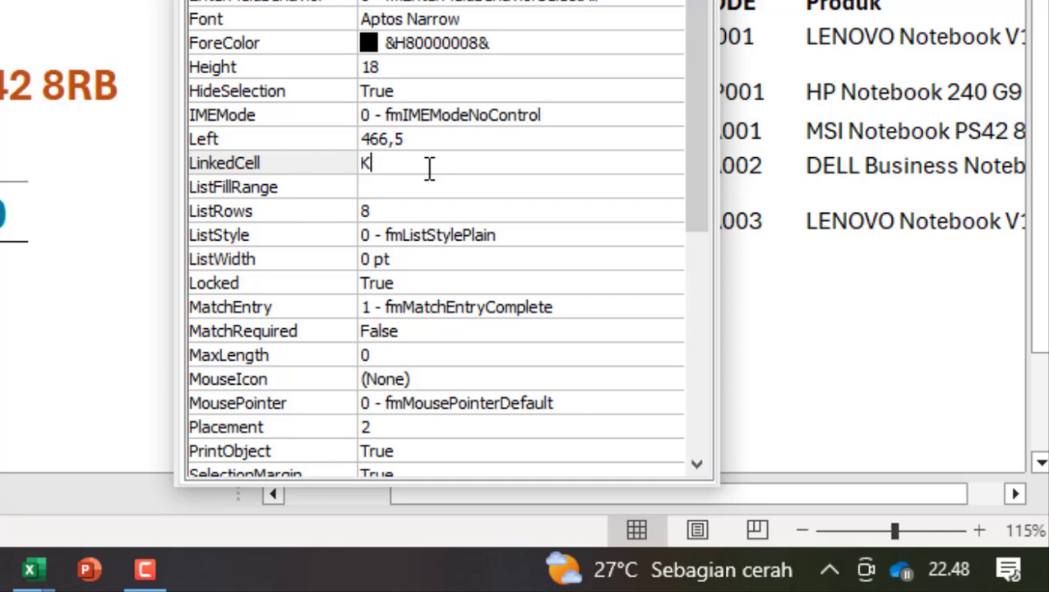
pyautogui.press('Return')
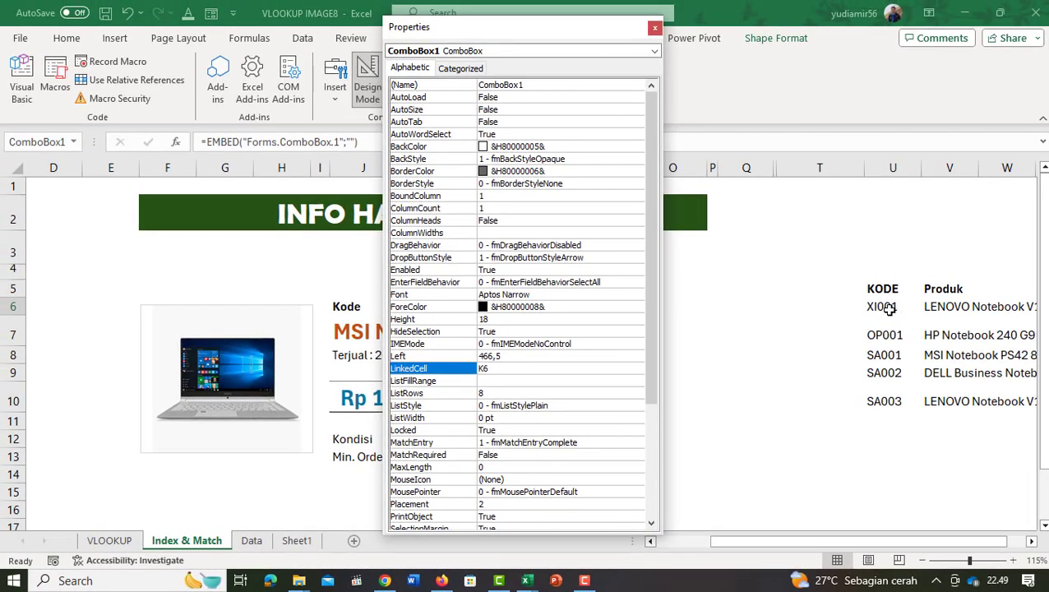
# Set the combo box's ListFillRange property to U6:V10, the code and product table
pyautogui.click(878, 296)
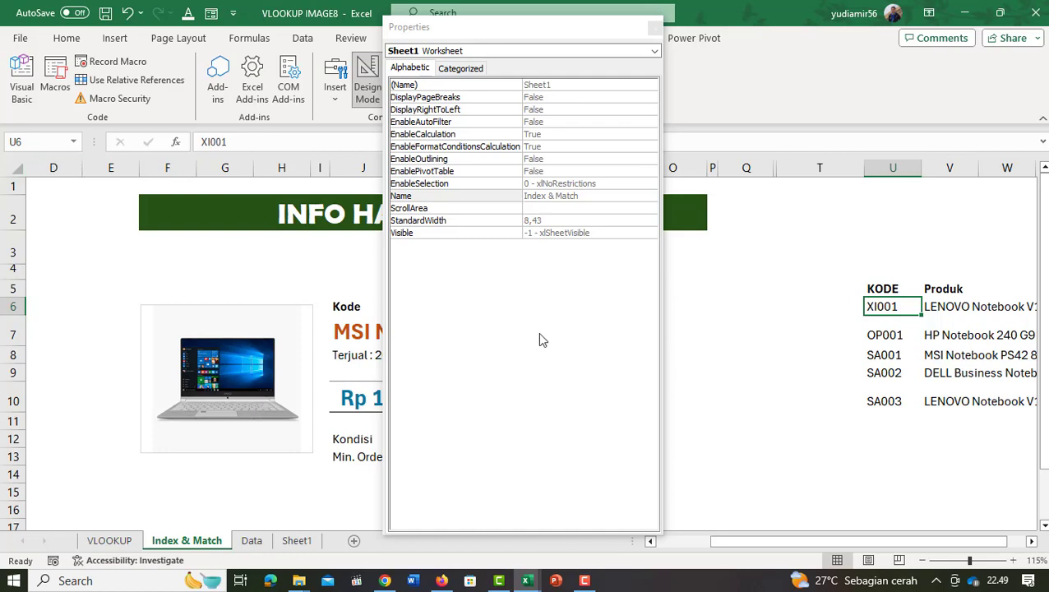
pyautogui.click(960, 404)
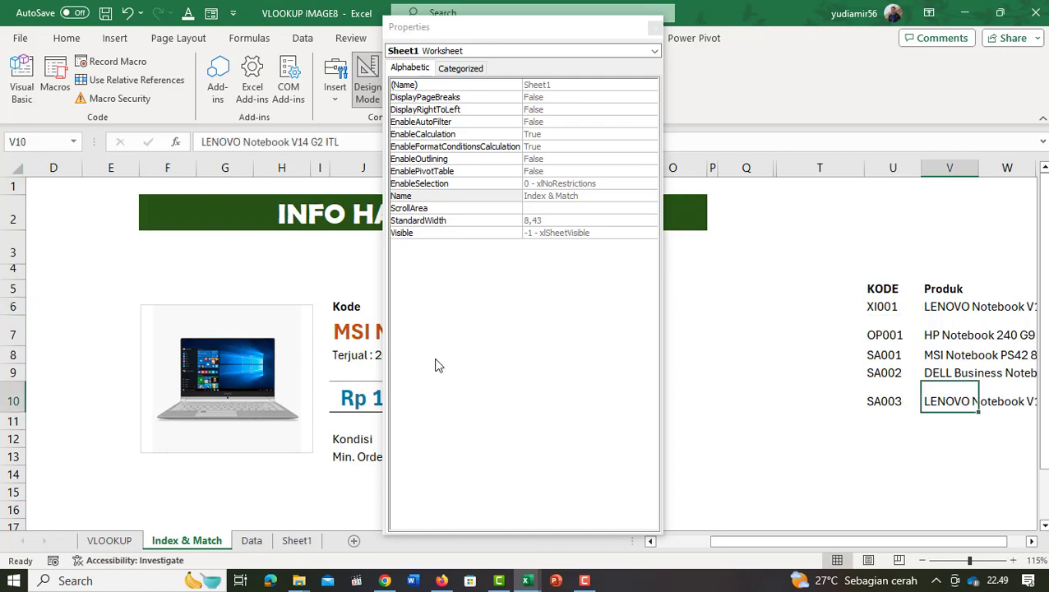
pyautogui.moveTo(456, 33); pyautogui.dragTo(715, 52)
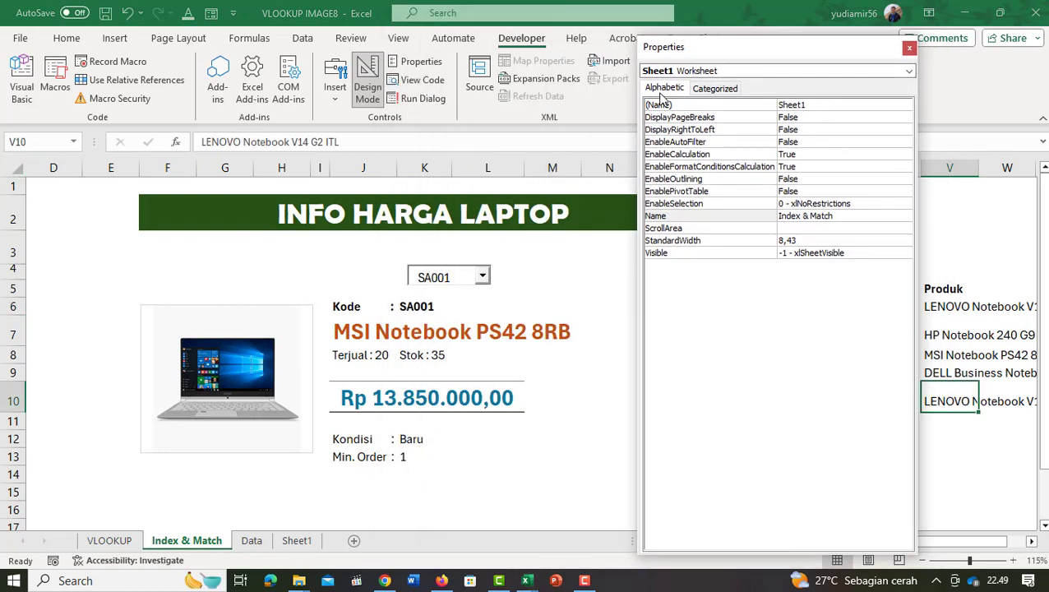
pyautogui.click(450, 279)
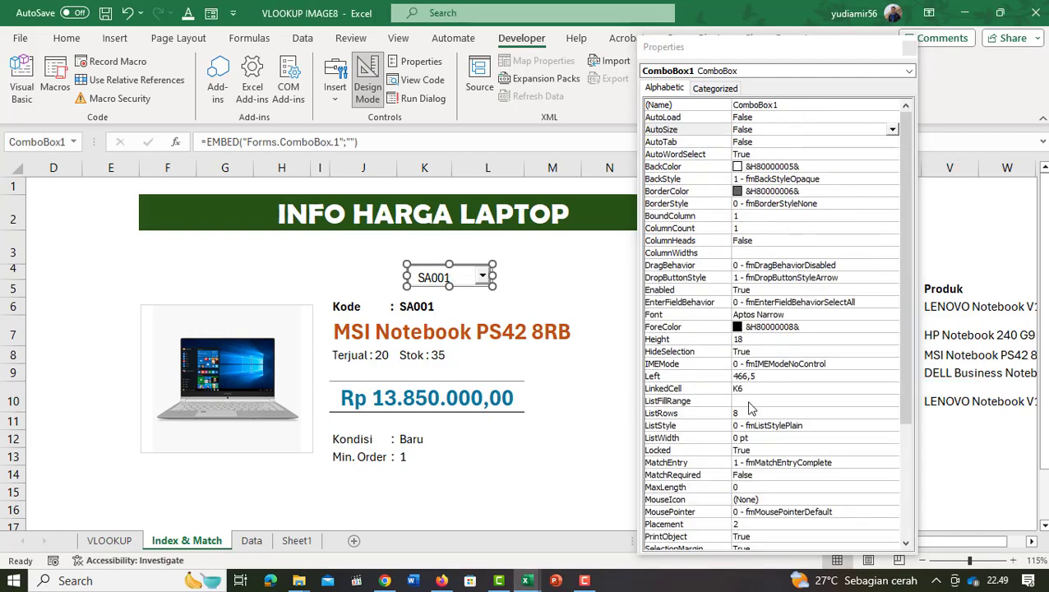
pyautogui.click(748, 402)
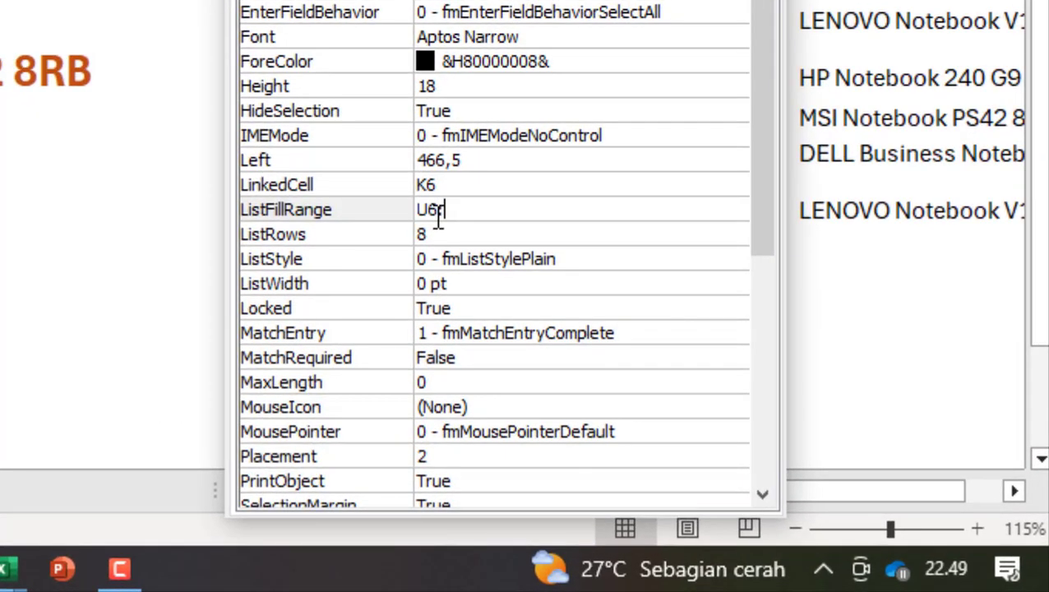
pyautogui.write('U6:V10')
pyautogui.press('Return')
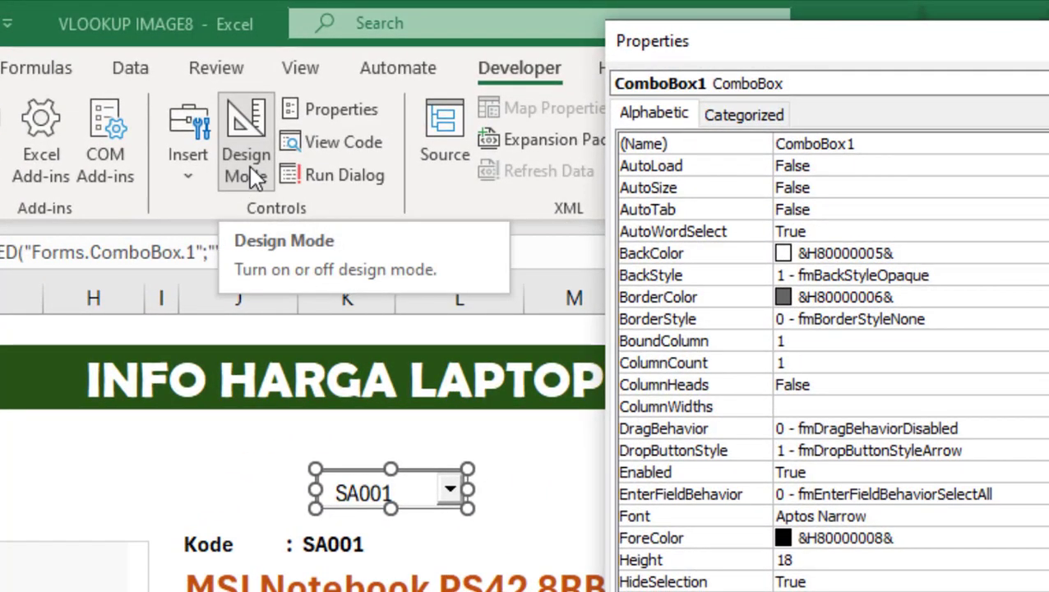
# Test the combo box's code list with Design Mode off, and turn Design Mode back on
pyautogui.click(247, 165)
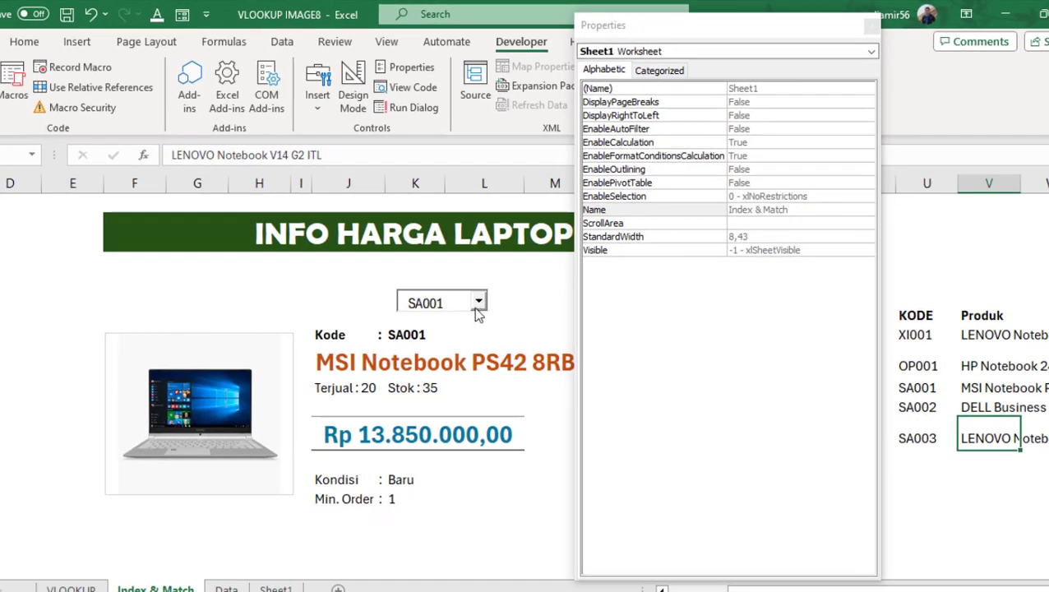
pyautogui.click(467, 371)
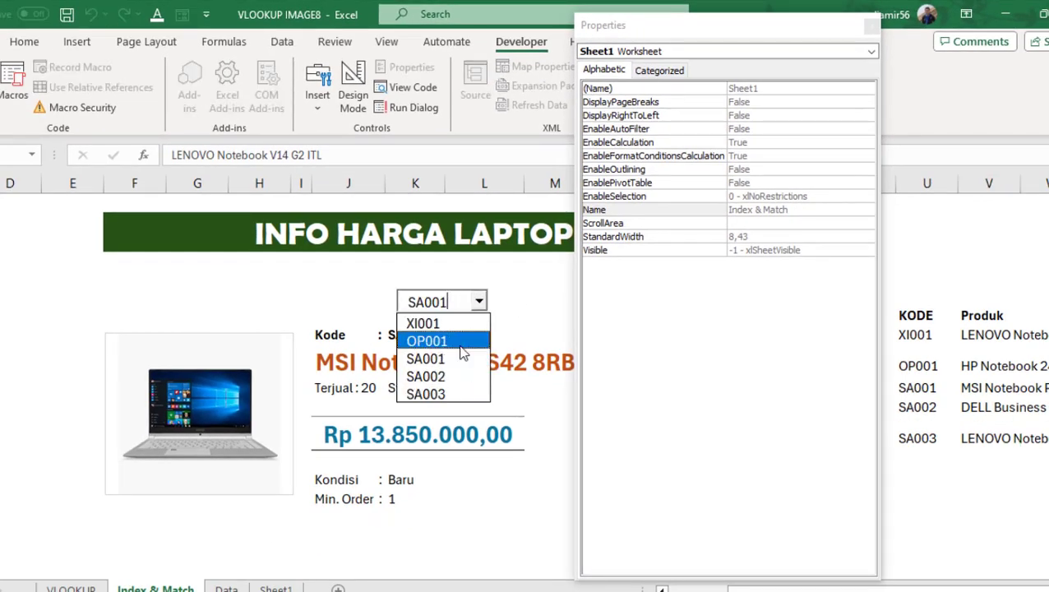
pyautogui.click(347, 107)
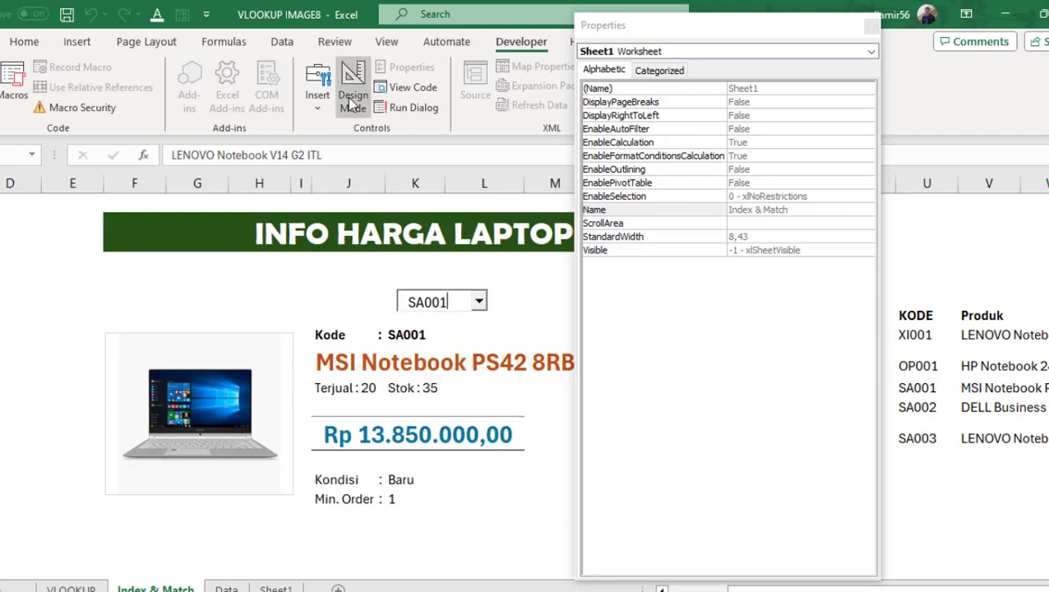
# Set the combo box's ColumnCount property to 2 in Design Mode
pyautogui.click(347, 107)
pyautogui.click(450, 304)
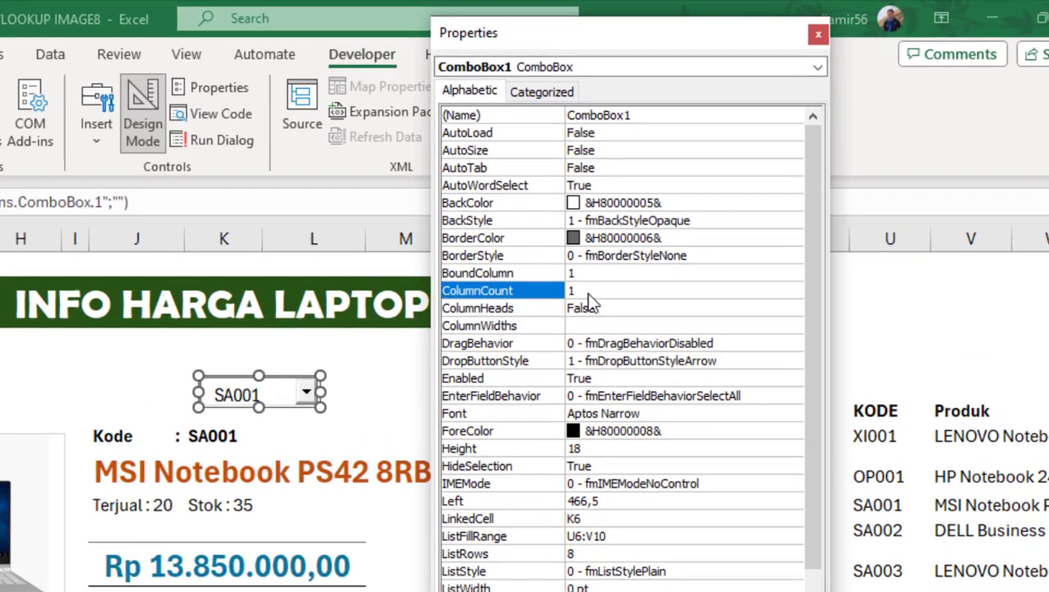
pyautogui.click(679, 223)
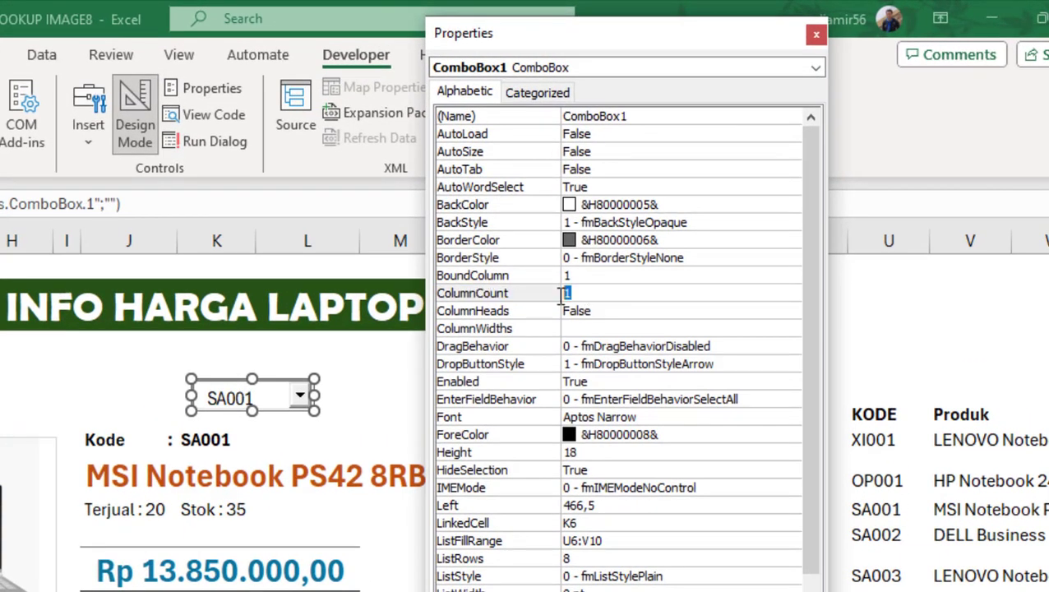
pyautogui.press('Return')
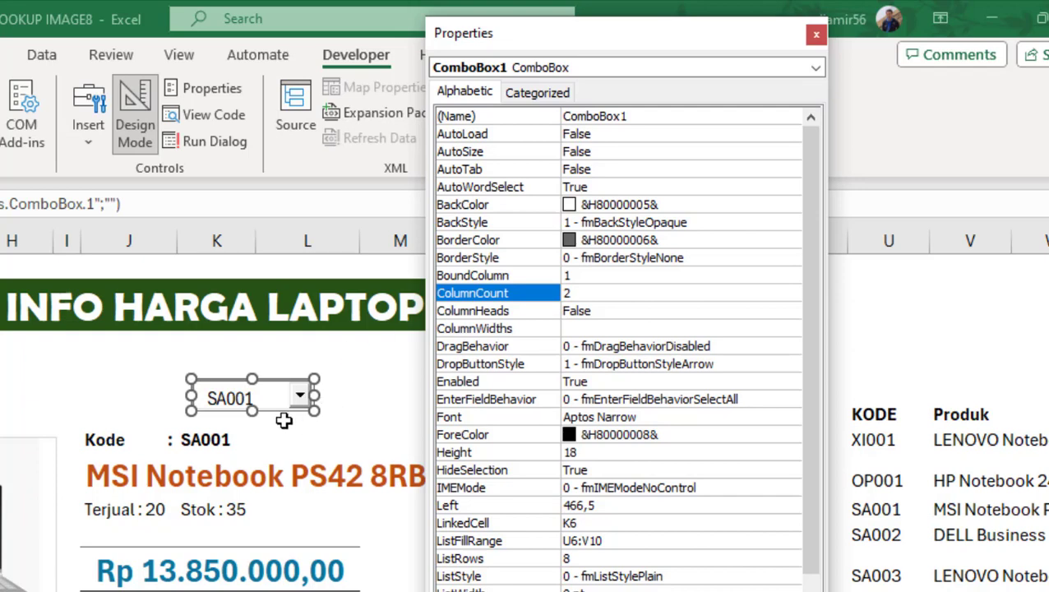
# Check both columns of the combo box's list with Design Mode off, scrolling across to the product names
pyautogui.click(134, 131)
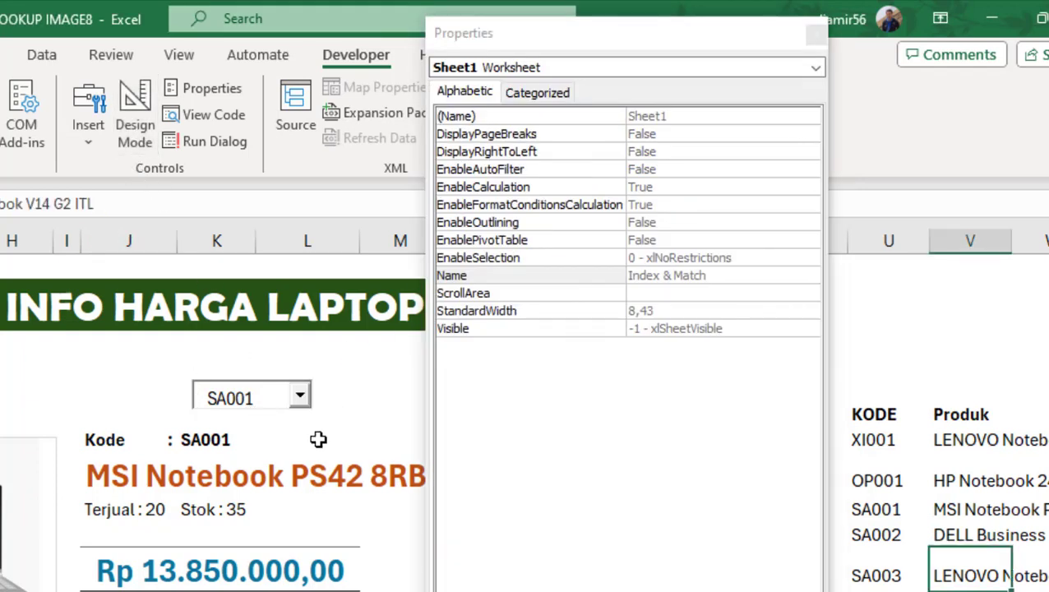
pyautogui.click(299, 397)
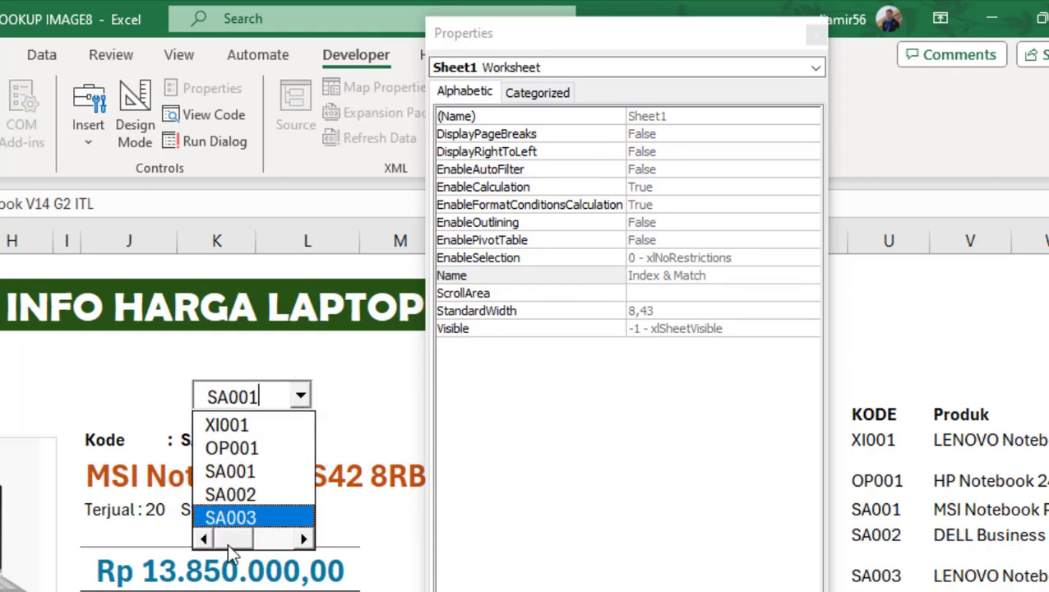
pyautogui.moveTo(228, 544)
pyautogui.mouseDown()
pyautogui.moveTo(276, 543)
pyautogui.moveTo(211, 546)
pyautogui.mouseUp()
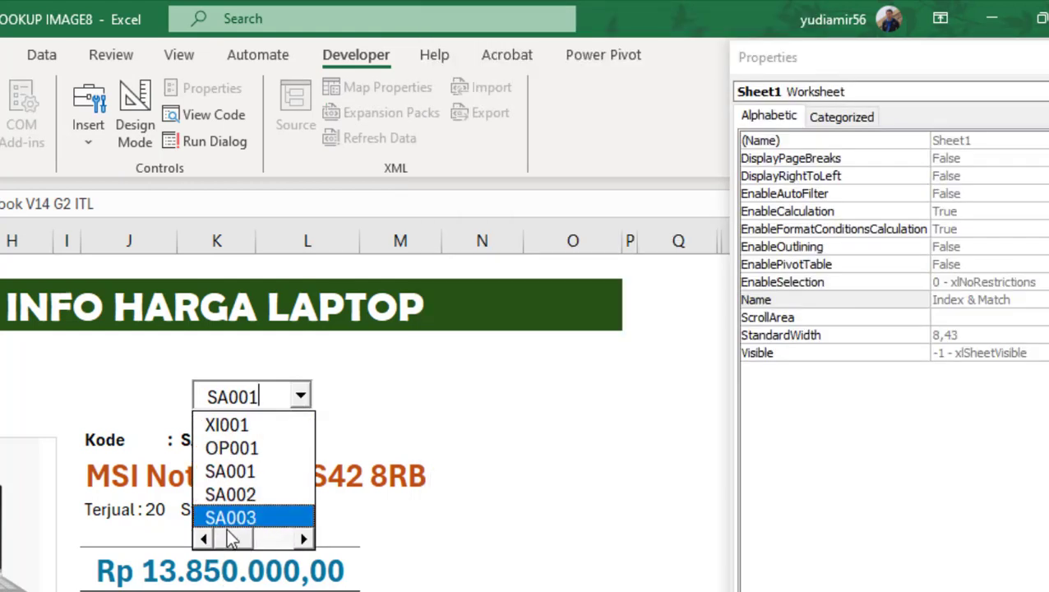
pyautogui.moveTo(227, 531); pyautogui.dragTo(298, 540)
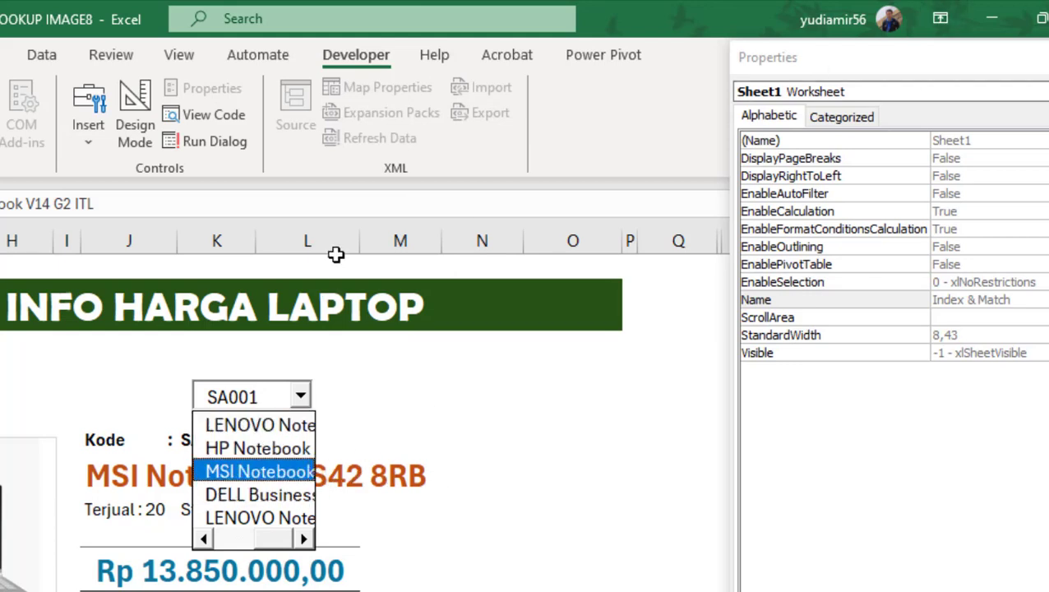
# Set the combo box's ListWidth property to 220 pt in Design Mode
pyautogui.click(140, 123)
pyautogui.click(253, 402)
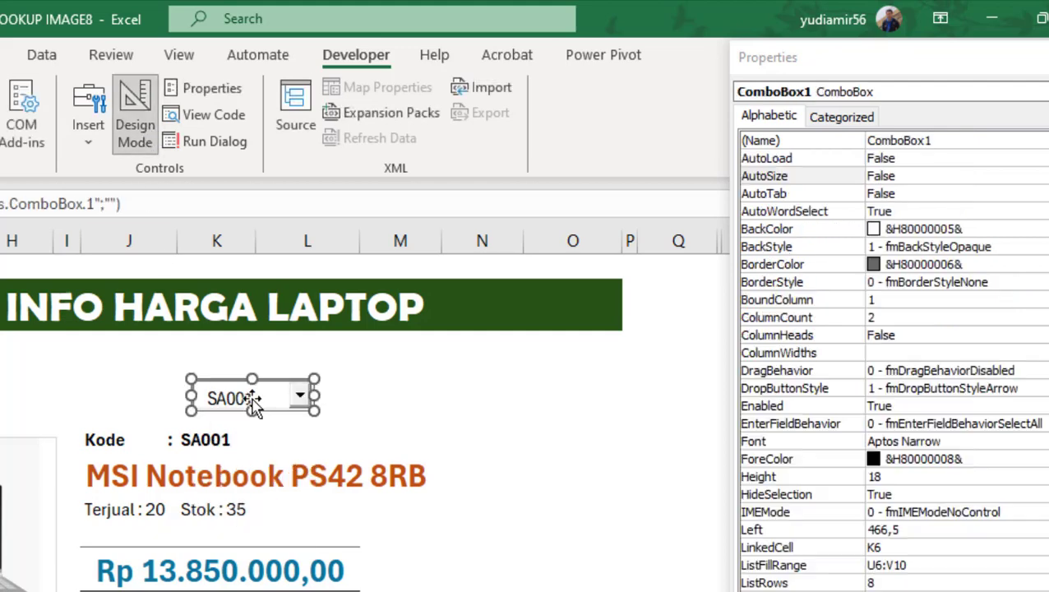
pyautogui.moveTo(915, 61); pyautogui.dragTo(722, 53)
pyautogui.moveTo(924, 398); pyautogui.dragTo(922, 575)
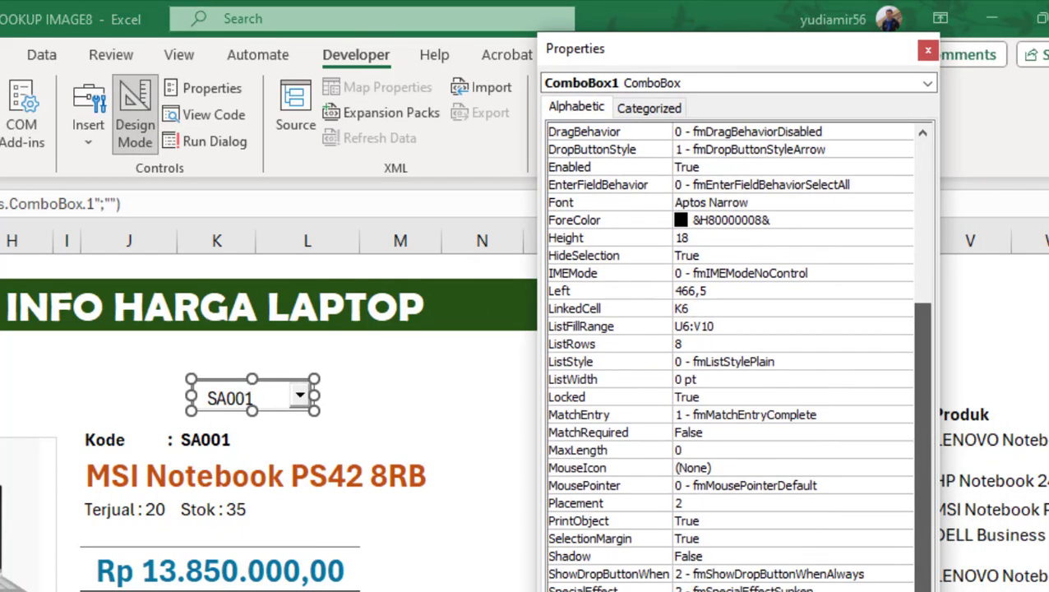
pyautogui.click(723, 381)
pyautogui.click(668, 382)
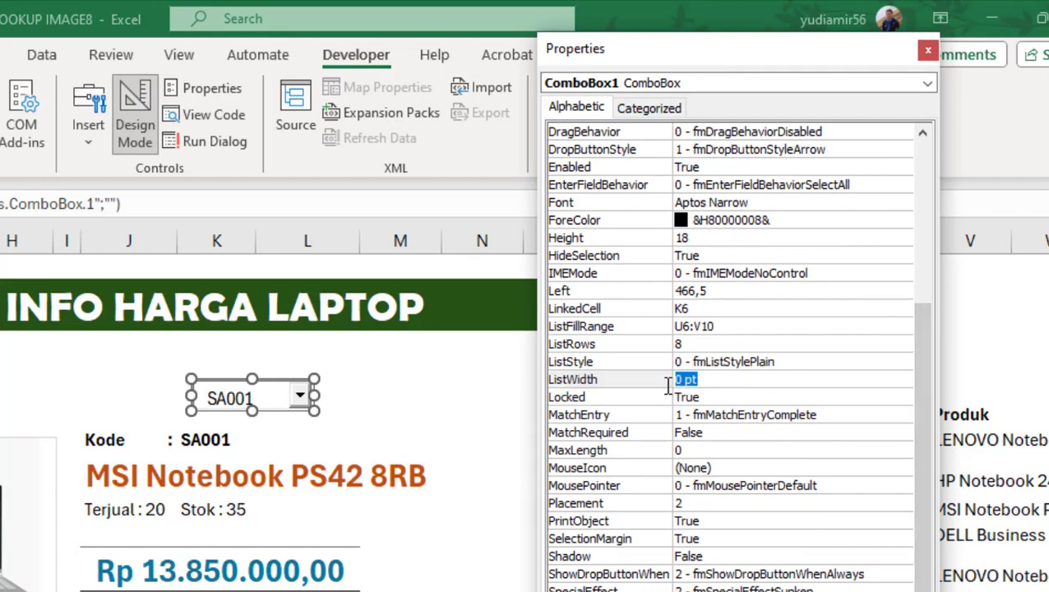
pyautogui.write('220')
pyautogui.press('Return')
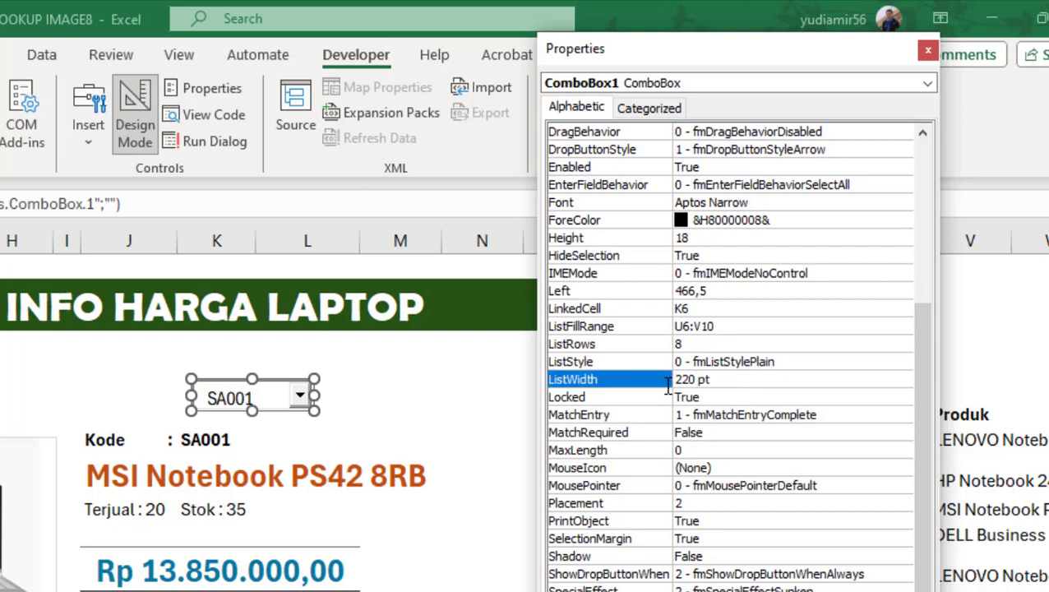
# Check the width of the combo box's list with Design Mode off, moving the Properties window clear of it
pyautogui.click(134, 127)
pyautogui.click(300, 397)
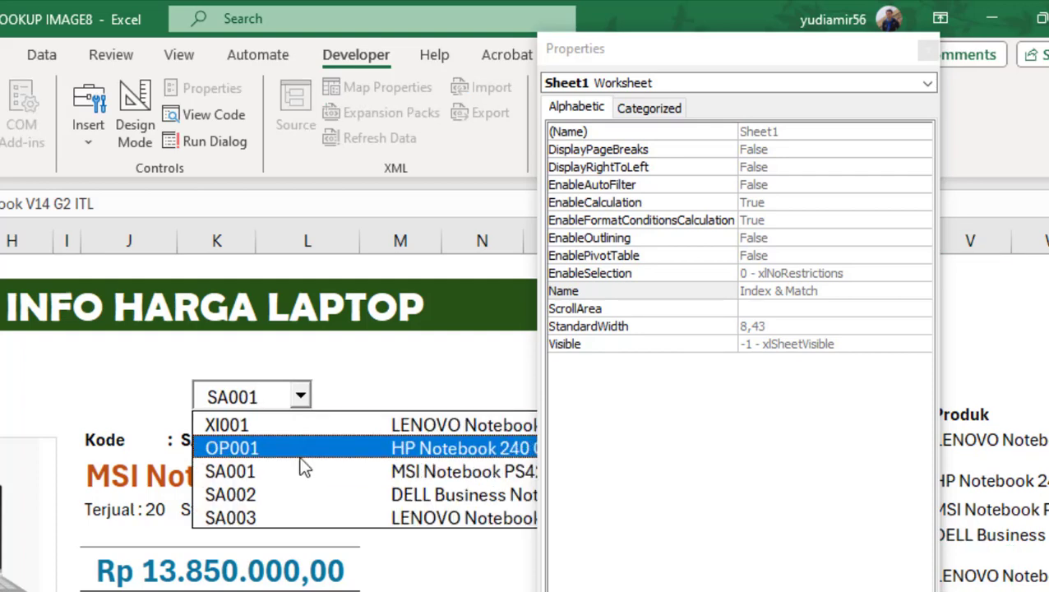
pyautogui.moveTo(635, 51); pyautogui.dragTo(897, 71)
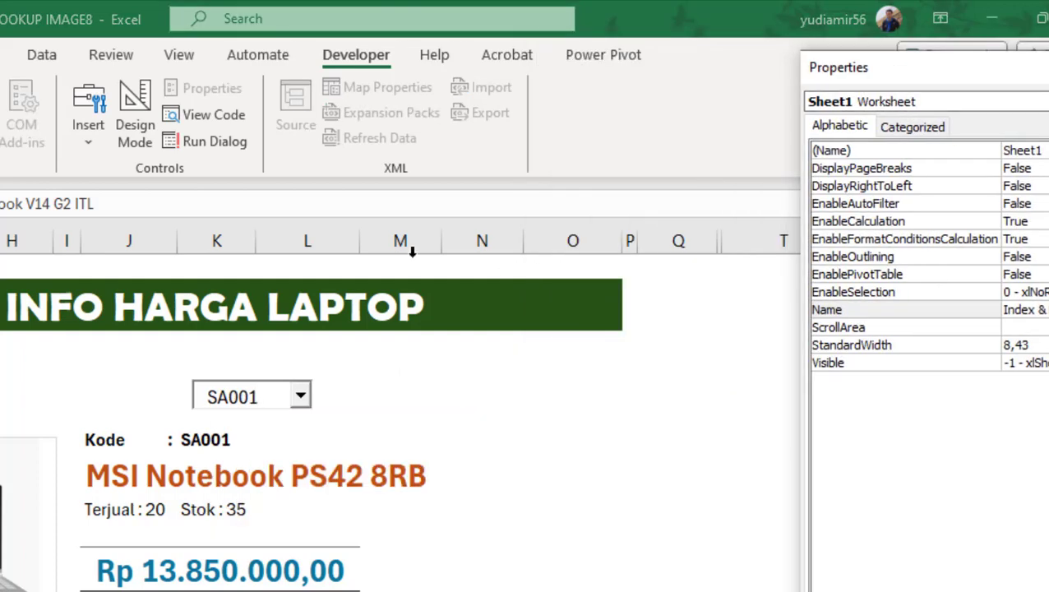
pyautogui.click(300, 397)
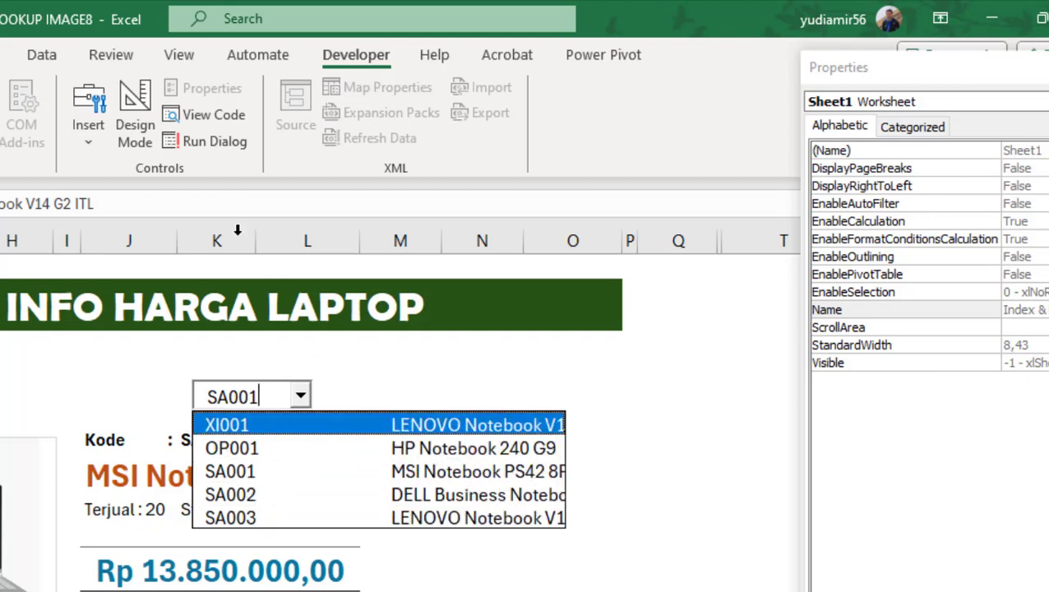
# Set the combo box's ColumnWidths property to 50;70 in Design Mode
pyautogui.click(139, 130)
pyautogui.moveTo(917, 82); pyautogui.dragTo(627, 86)
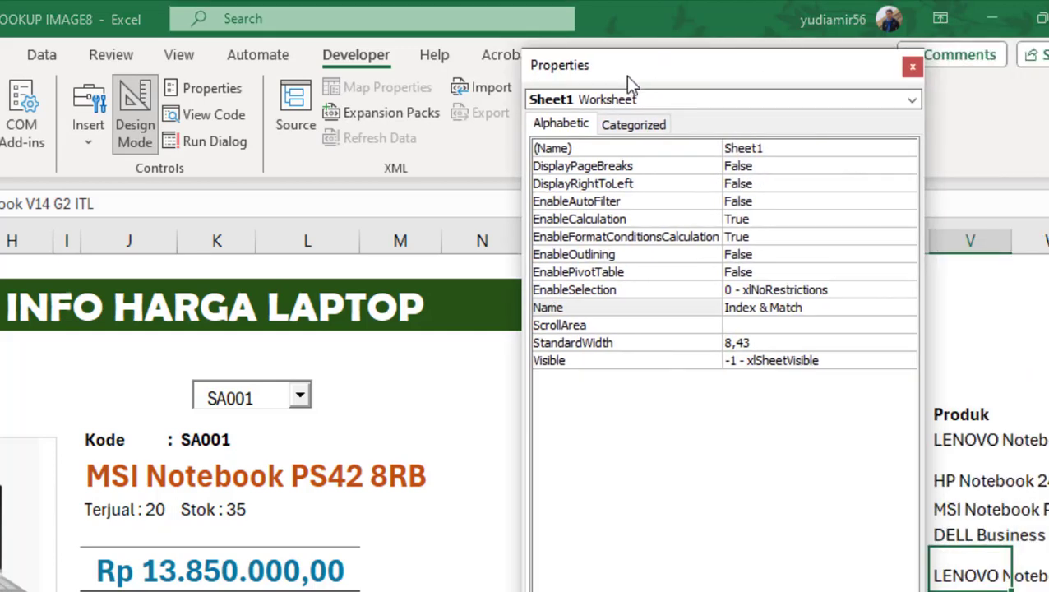
pyautogui.click(257, 414)
pyautogui.click(272, 400)
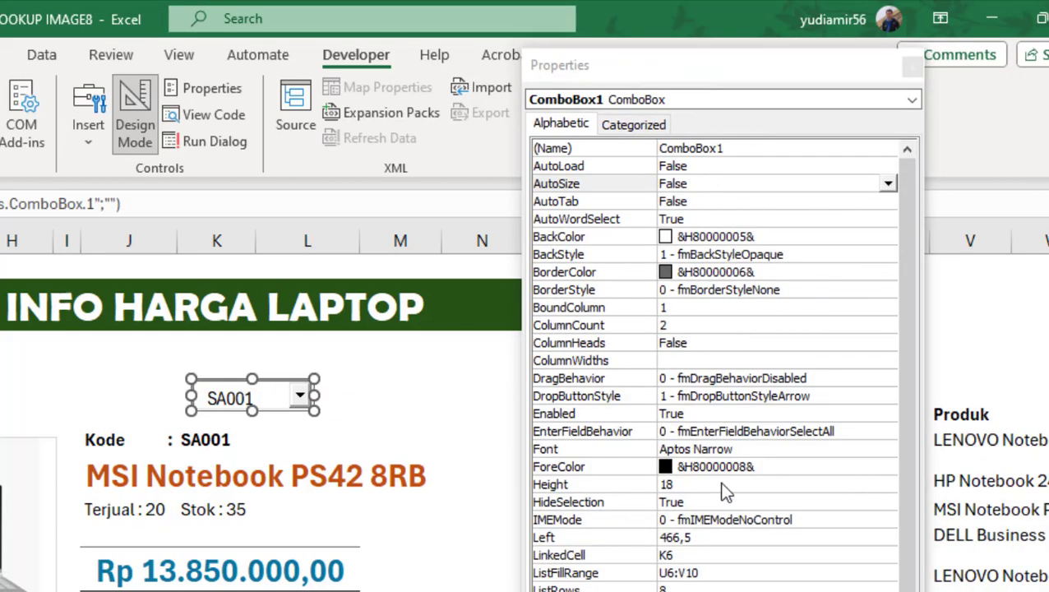
pyautogui.click(667, 362)
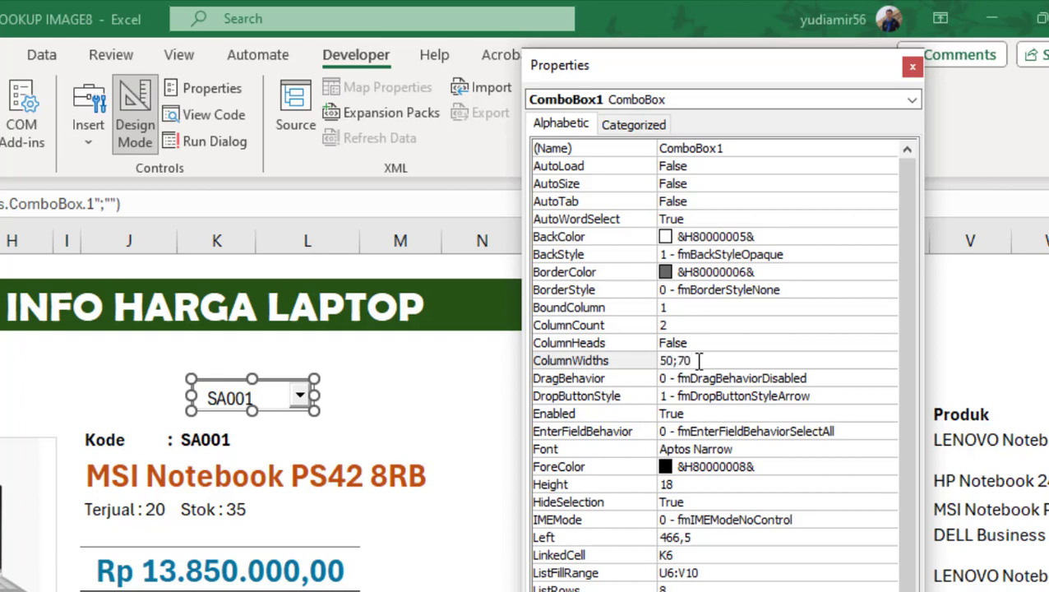
pyautogui.press('Return')
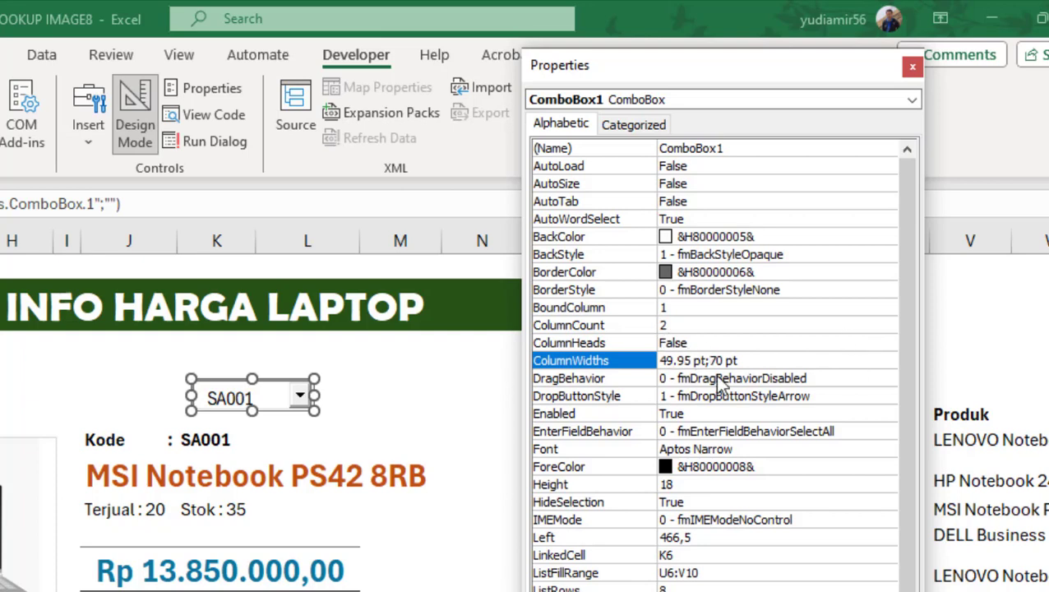
# Check the column spacing in the combo box's list with Design Mode off and the Properties window moved aside
pyautogui.click(140, 152)
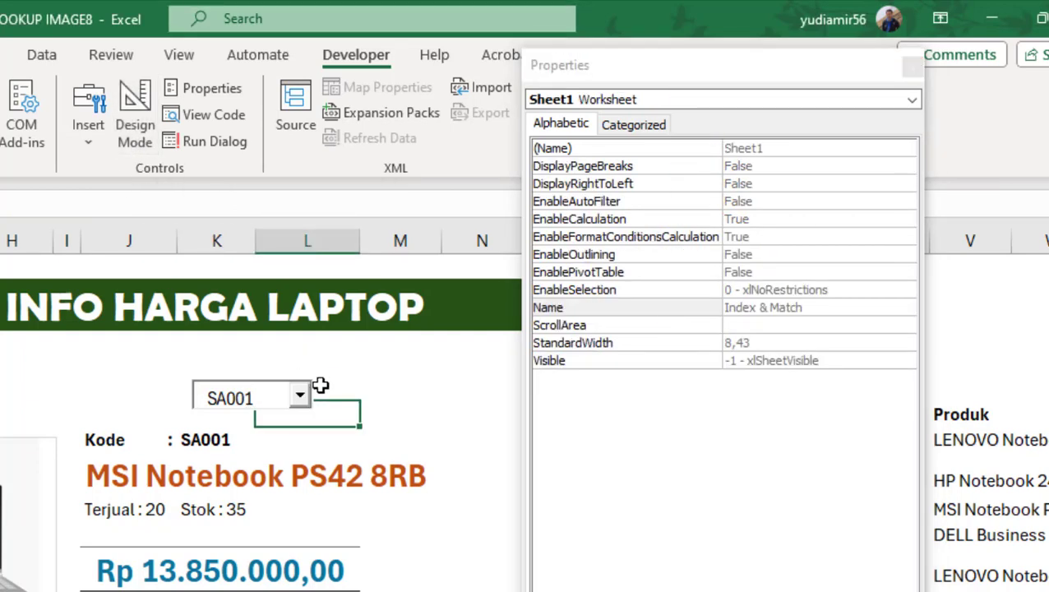
pyautogui.click(299, 397)
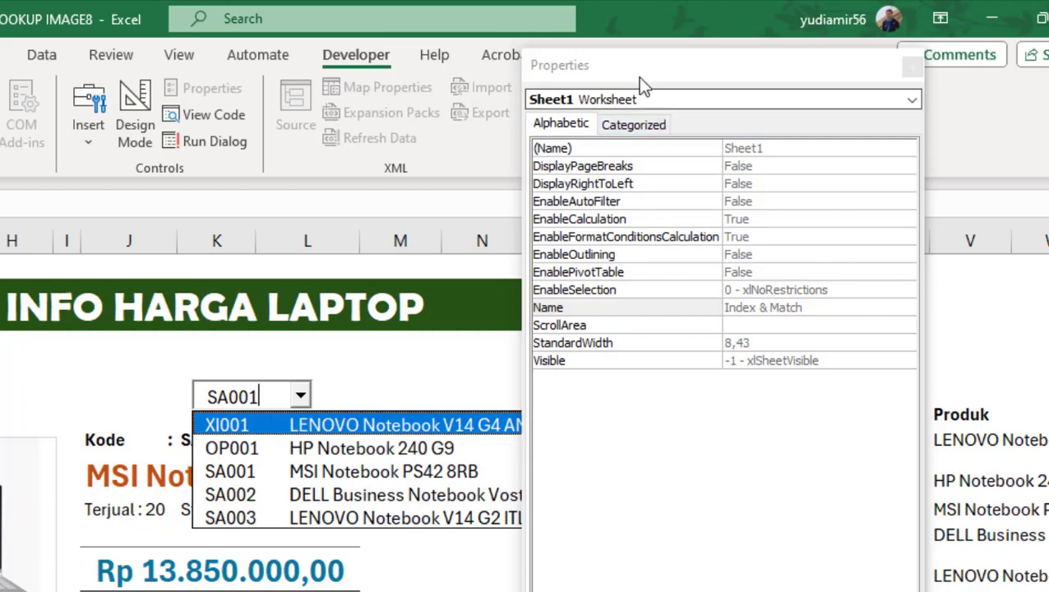
pyautogui.moveTo(637, 77); pyautogui.dragTo(850, 75)
pyautogui.click(300, 395)
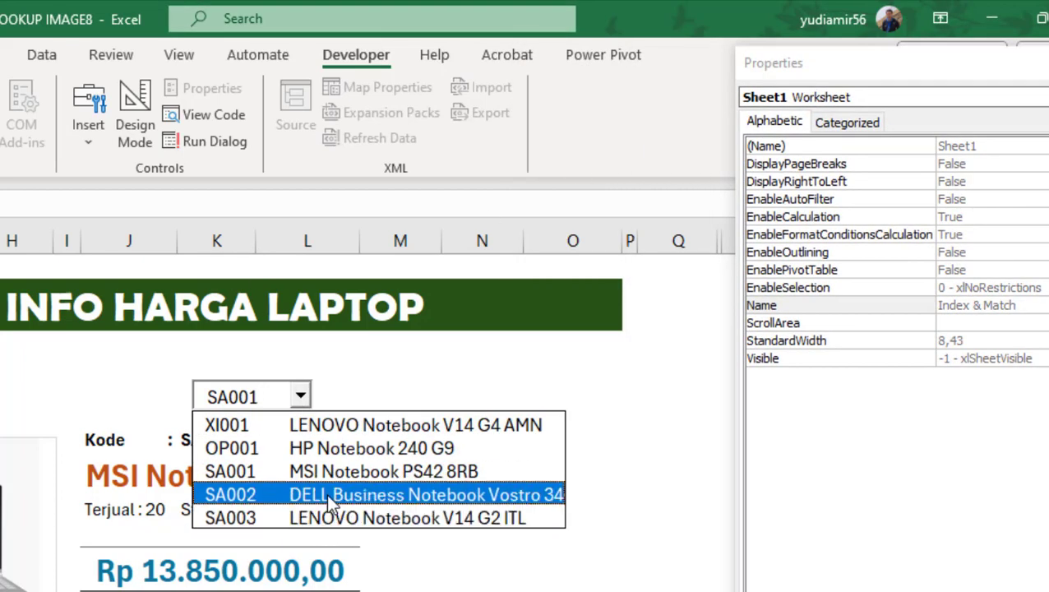
pyautogui.click(355, 381)
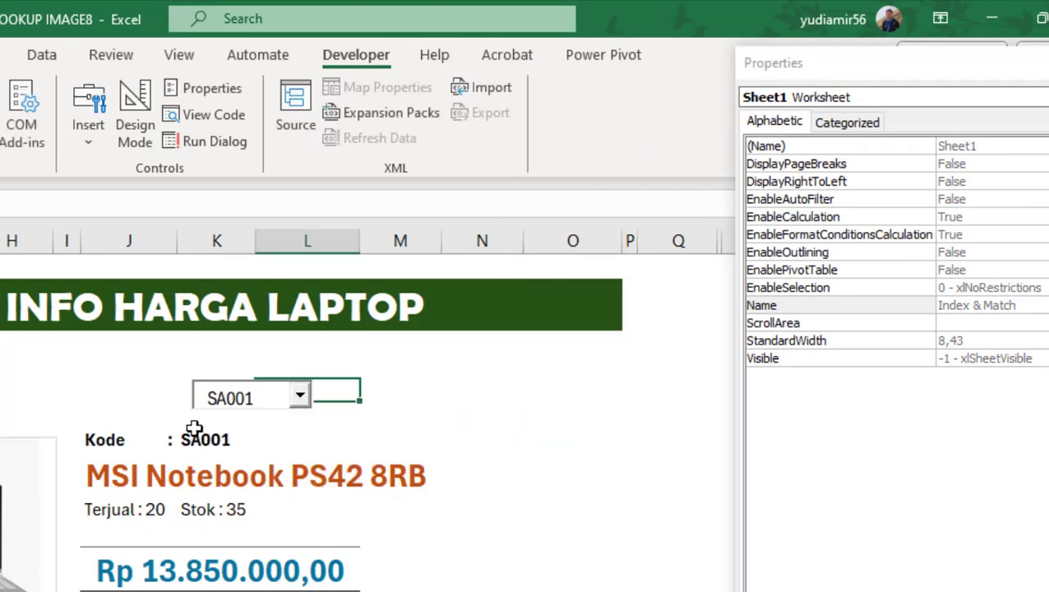
# Move the combo box in Design Mode onto cell K6 so that it covers the Kode value
pyautogui.click(142, 137)
pyautogui.moveTo(293, 393); pyautogui.dragTo(276, 433)
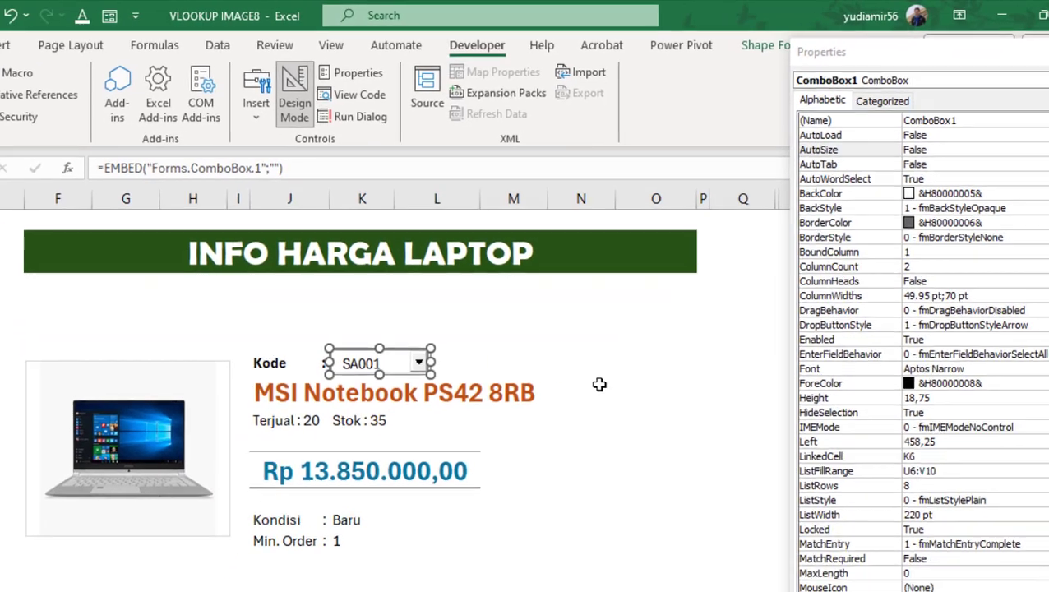
pyautogui.click(599, 384)
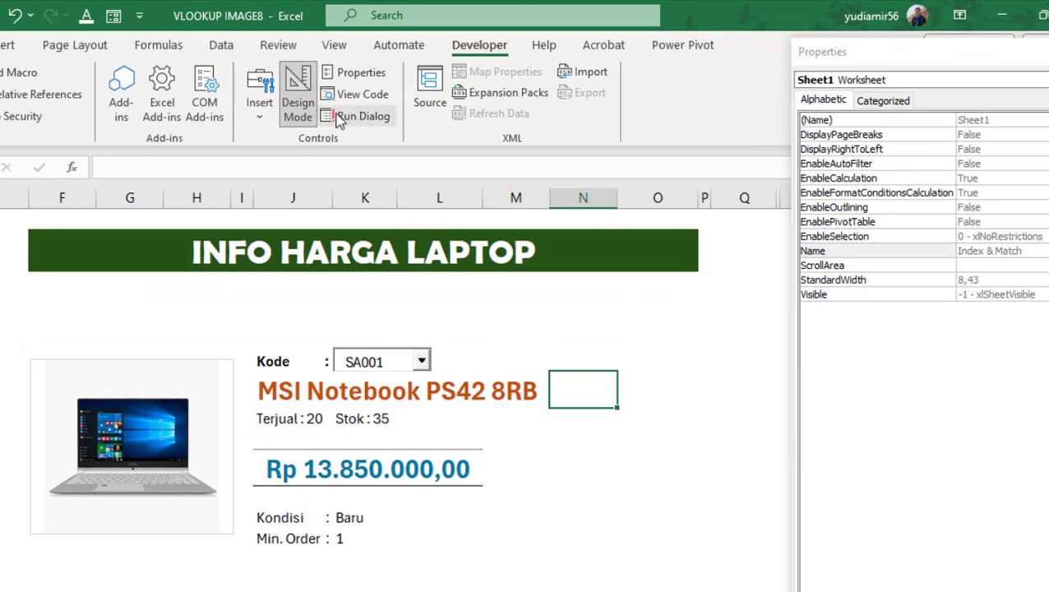
# Turn Design Mode off and choose code SA002, the DELL Business Notebook, in the combo box
pyautogui.click(300, 117)
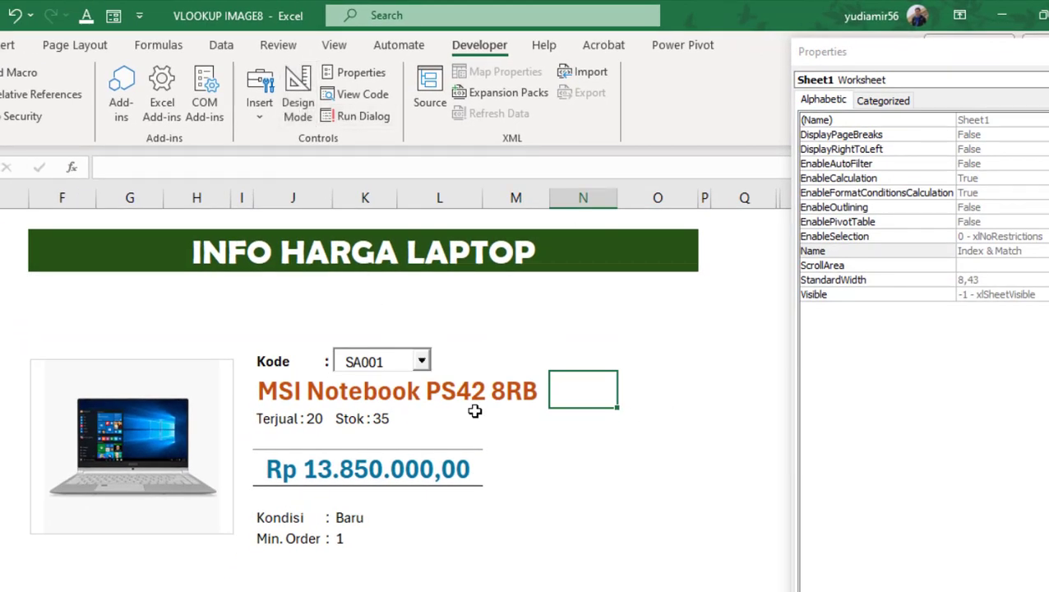
pyautogui.click(421, 361)
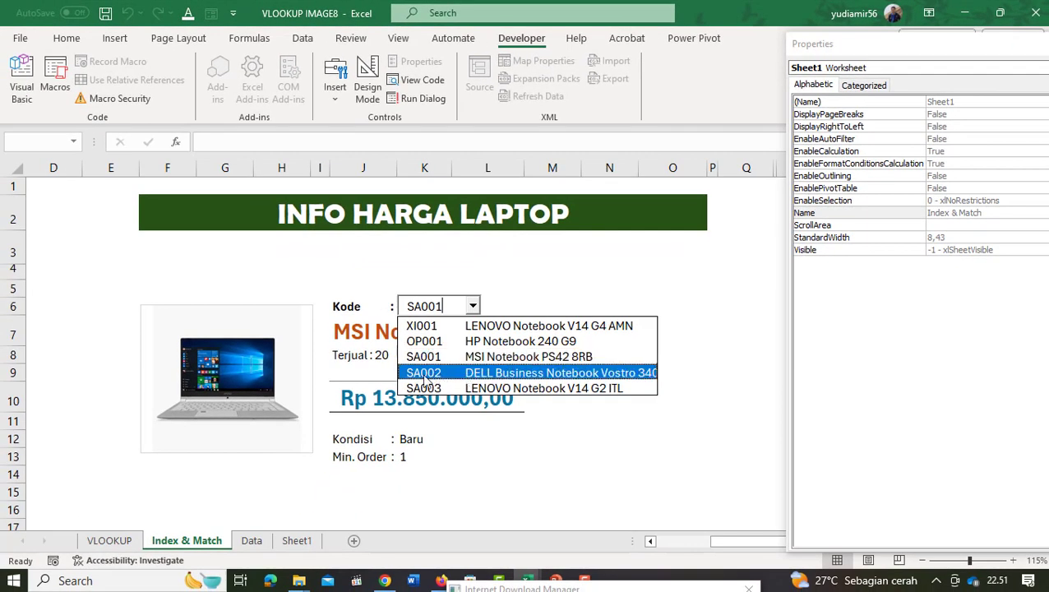
pyautogui.click(437, 378)
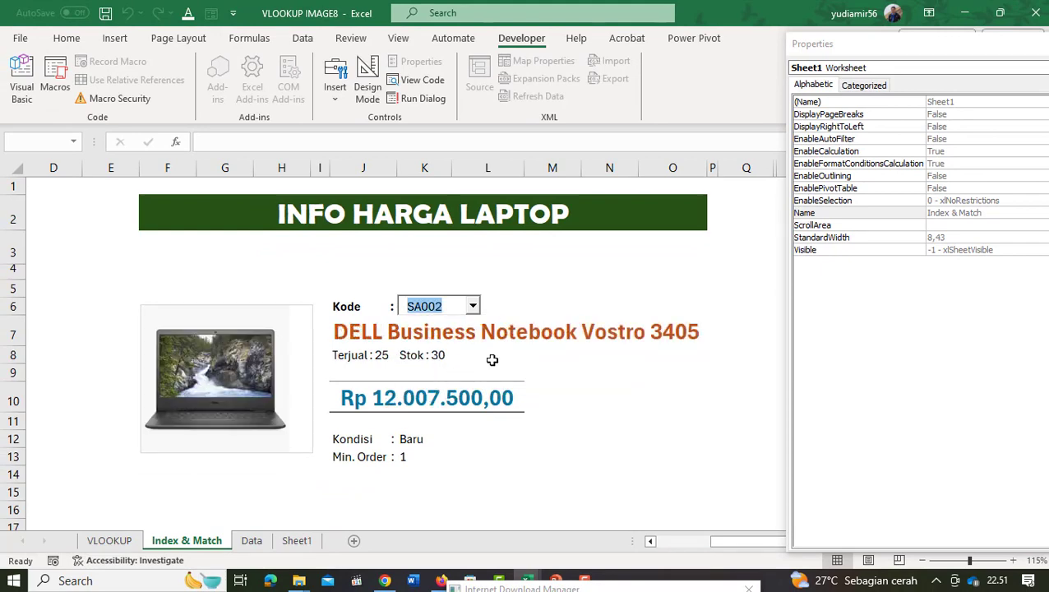
pyautogui.click(572, 396)
# Close the Properties window and select an empty cell away from the laptop info
pyautogui.moveTo(955, 45); pyautogui.dragTo(802, 65)
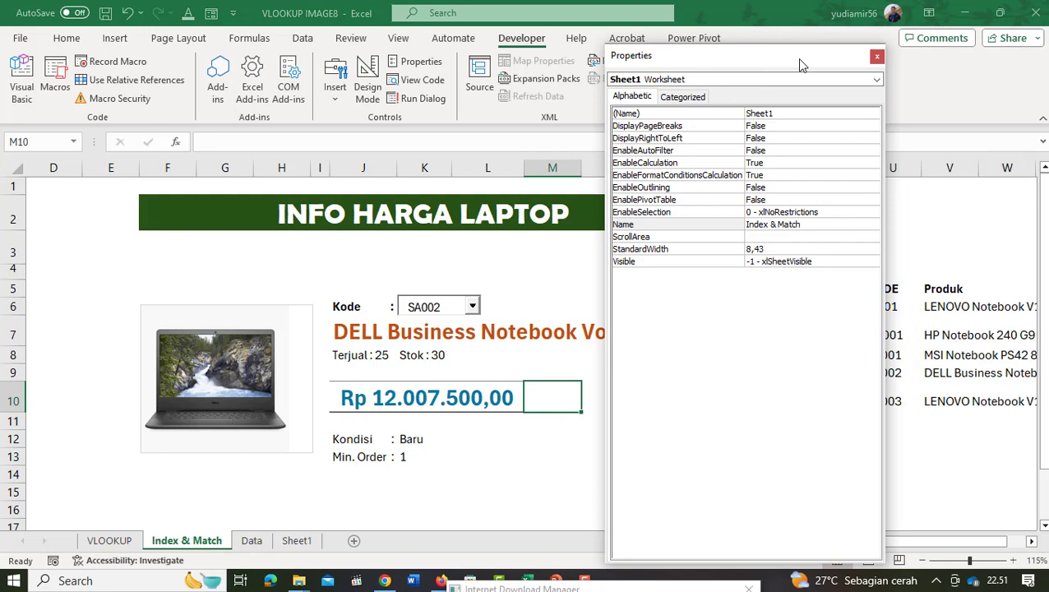
pyautogui.click(876, 58)
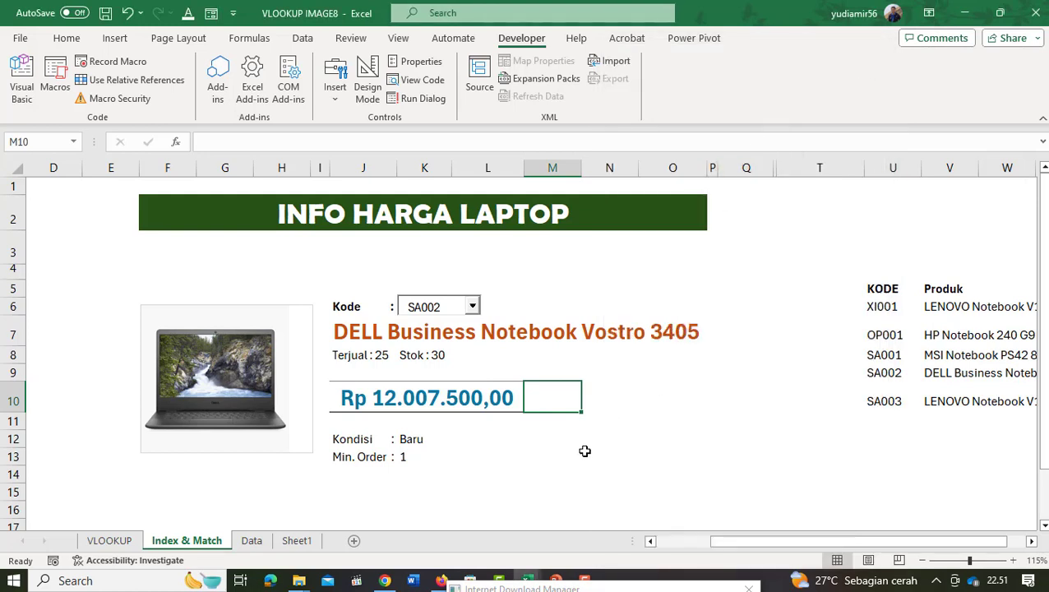
pyautogui.click(772, 471)
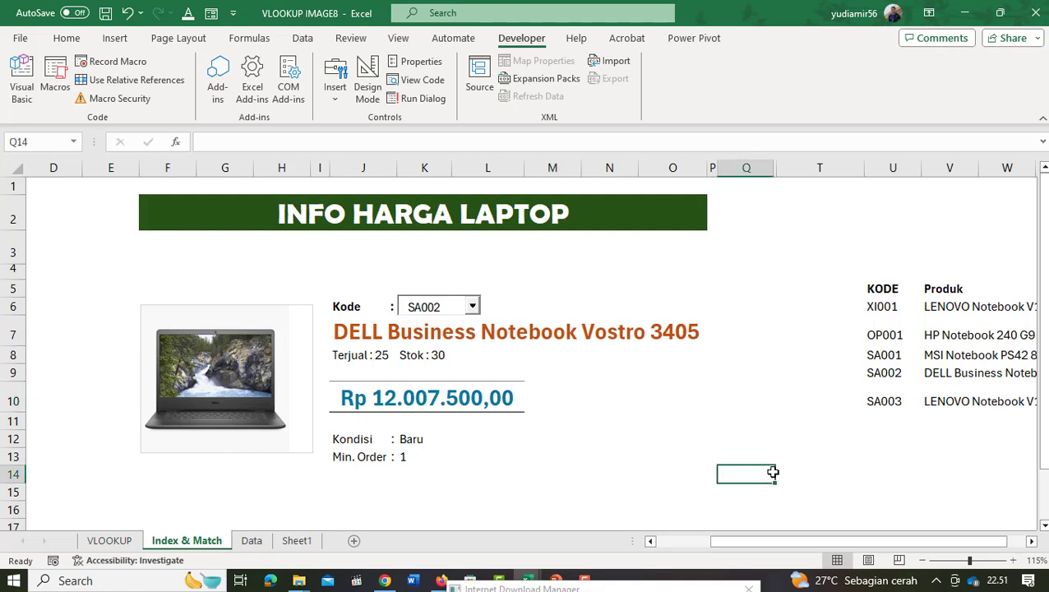